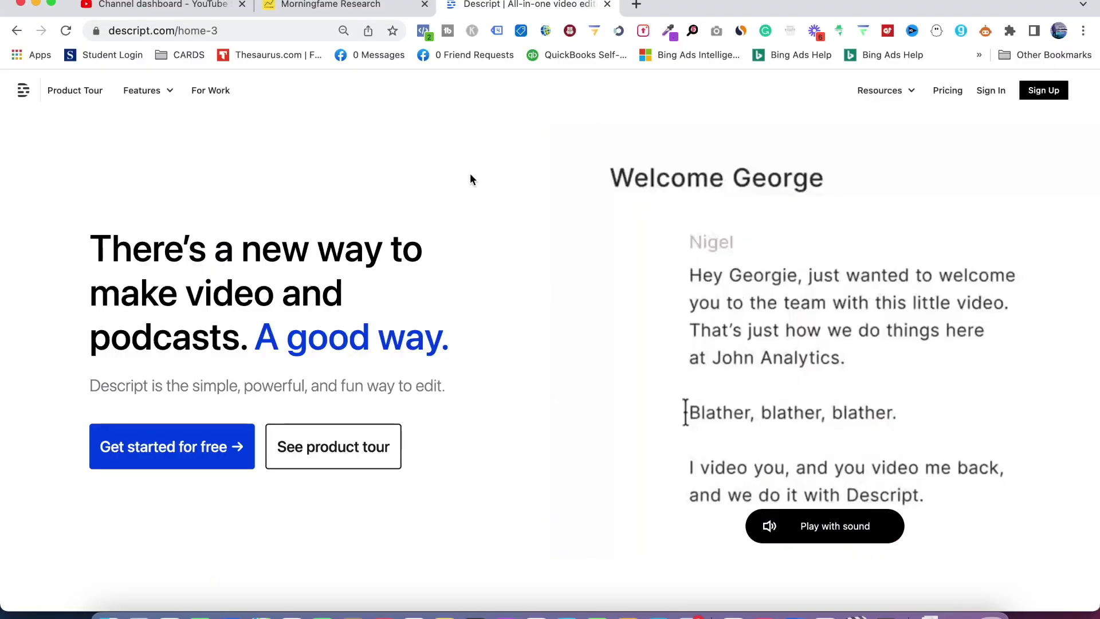
{"action": "scroll", "coordinate": [470, 180], "scroll_direction": "down", "scroll_amount": 8}
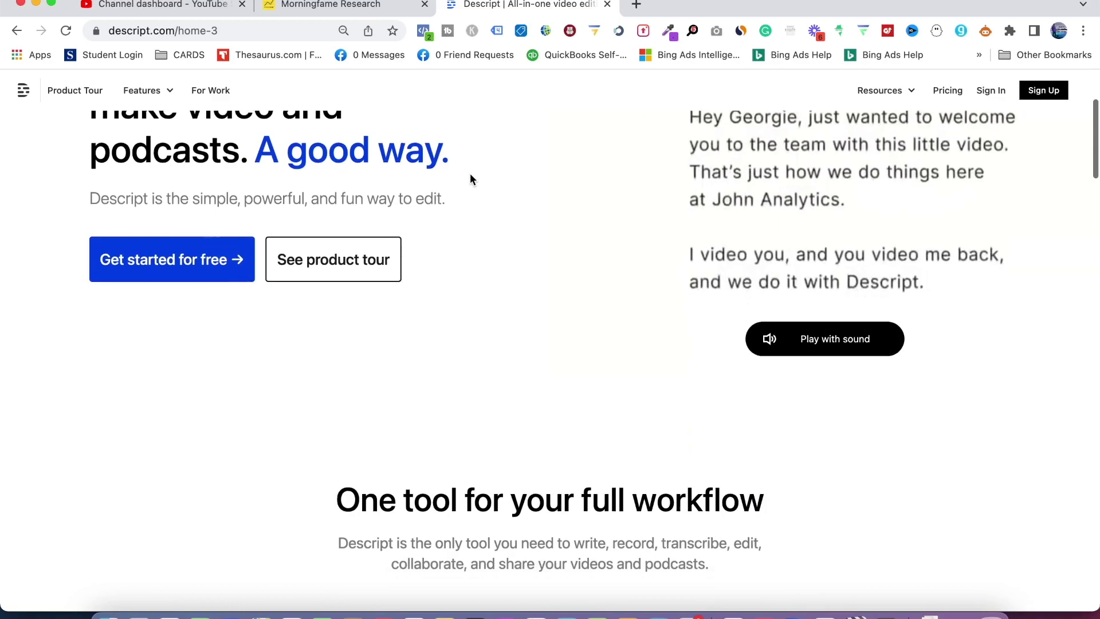
{"action": "scroll", "coordinate": [470, 179], "scroll_direction": "down", "scroll_amount": 4}
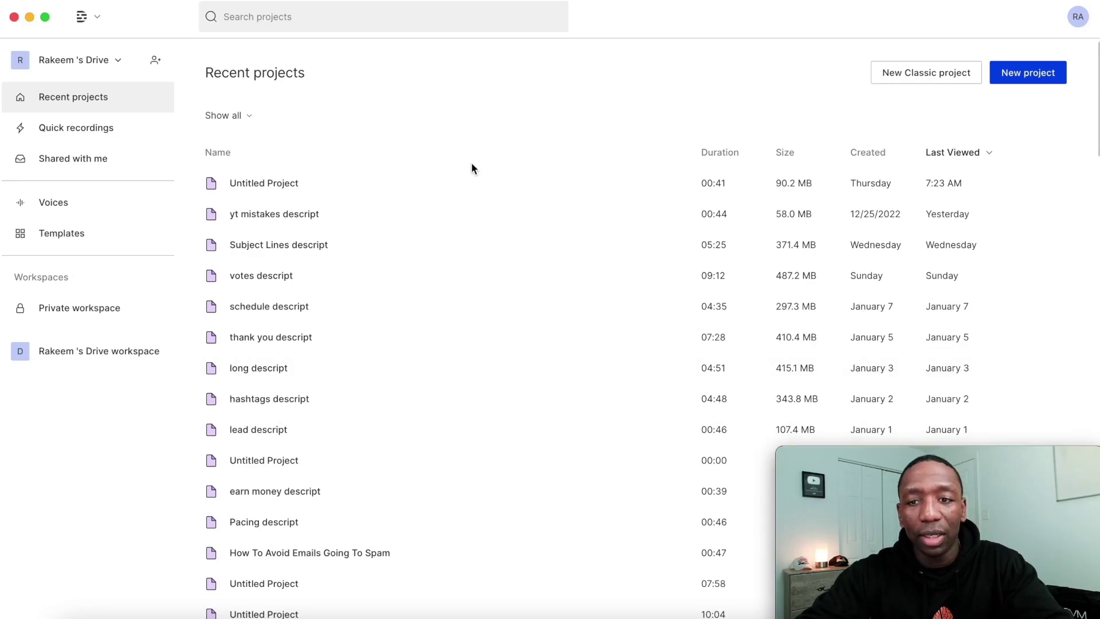
Create a new project and transcribe "thumbnail mostakes descript.mov" from the Quicktime Recordings folder in English with one speaker
{"action": "left_click", "coordinate": [1035, 78]}
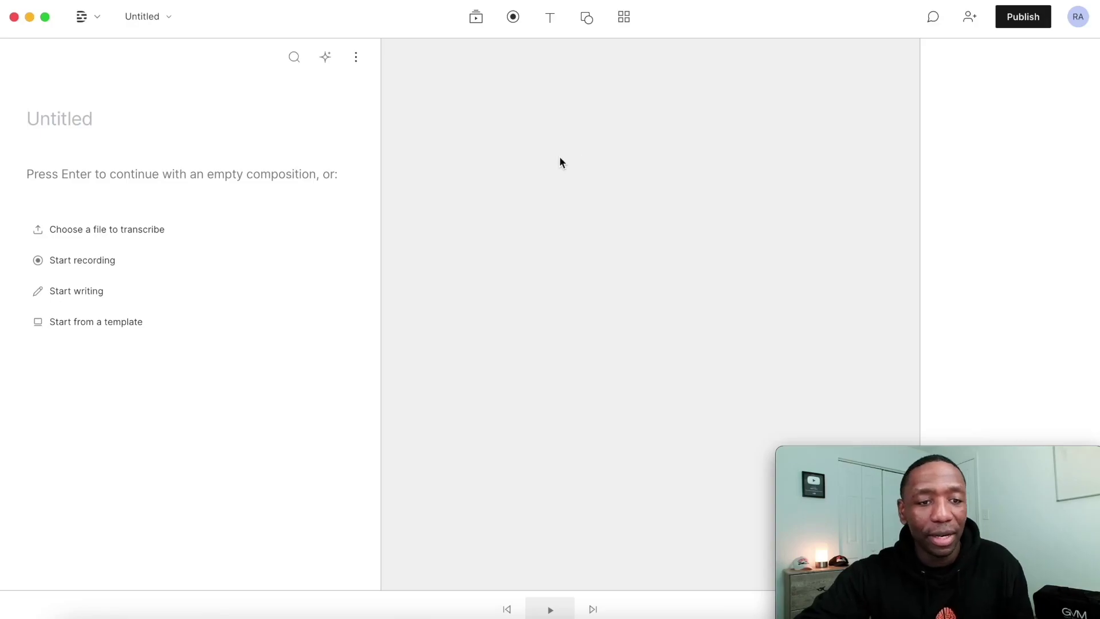
{"action": "left_click", "coordinate": [113, 229]}
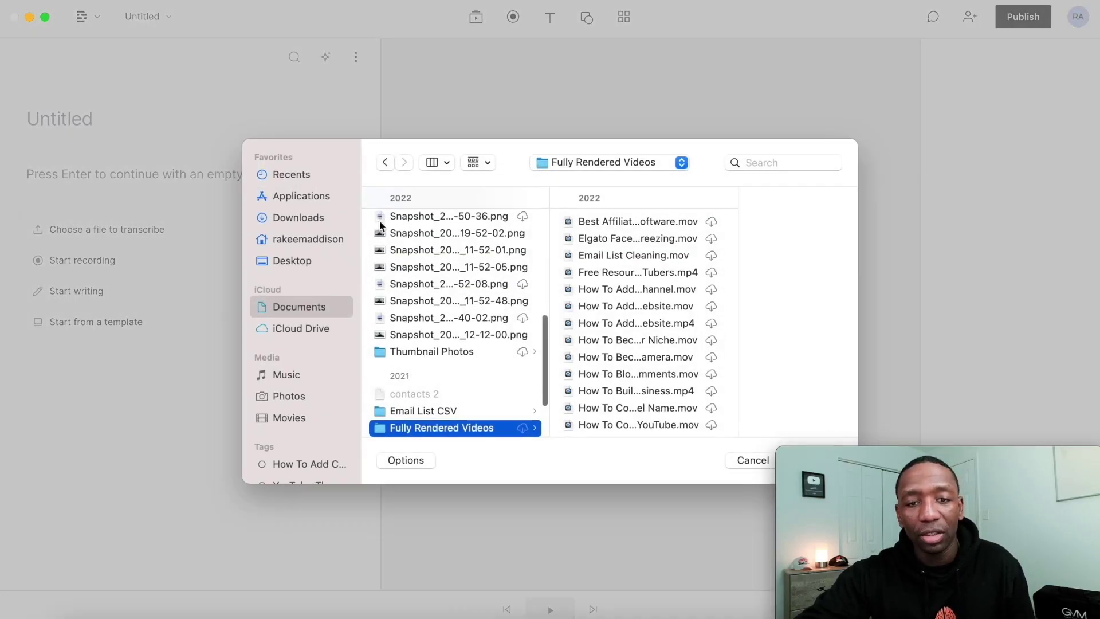
{"action": "left_click", "coordinate": [334, 236]}
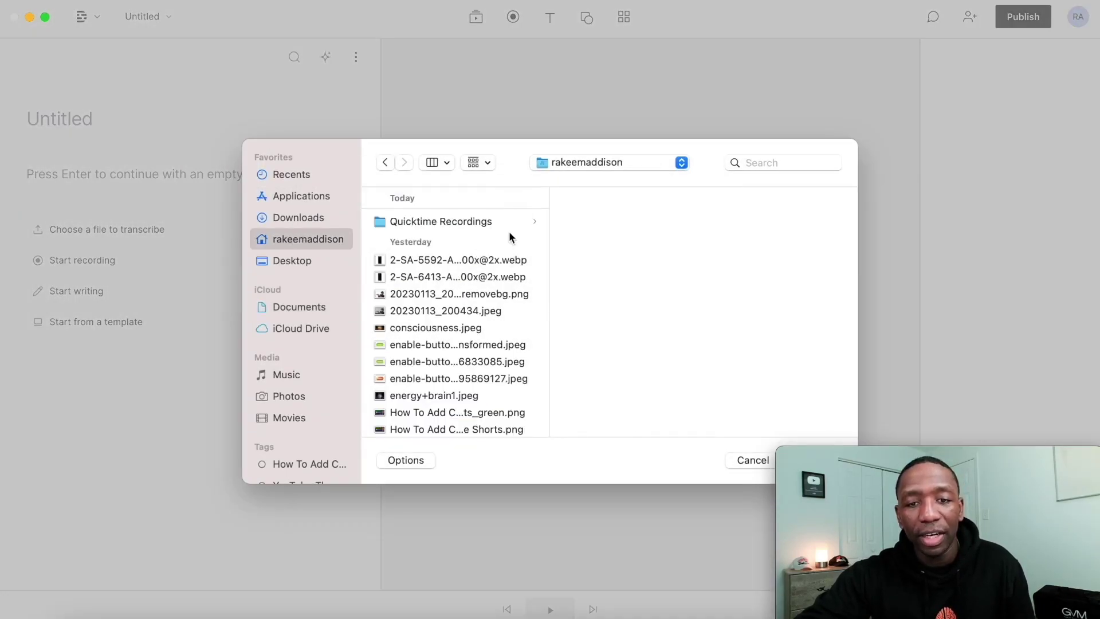
{"action": "left_click", "coordinate": [479, 225]}
{"action": "scroll", "coordinate": [667, 277], "scroll_direction": "down", "scroll_amount": 5}
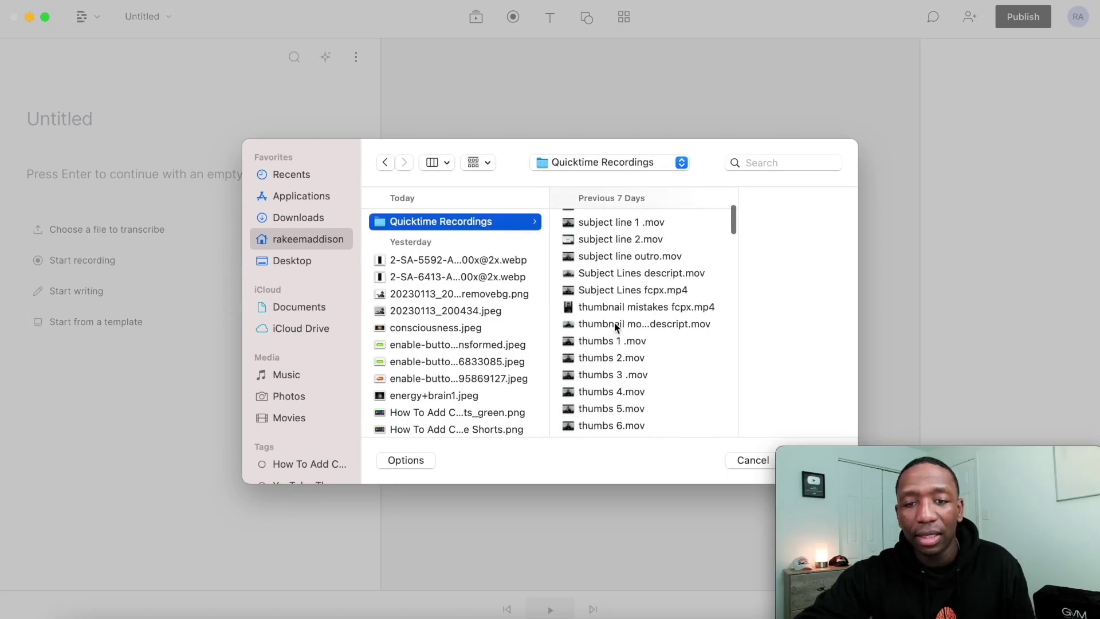
{"action": "left_click", "coordinate": [614, 323]}
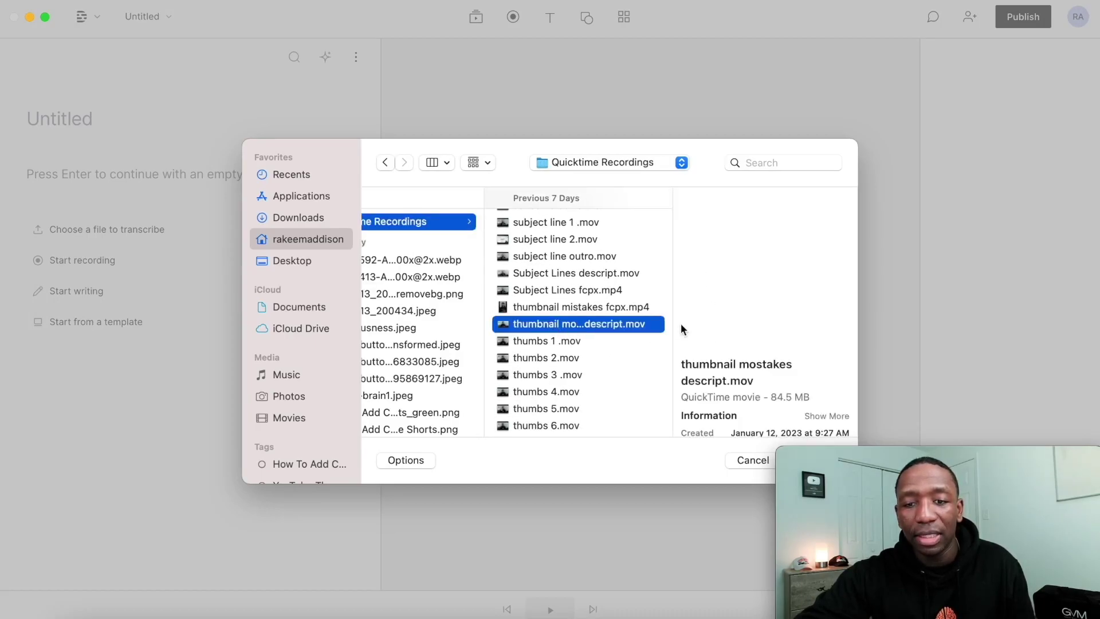
{"action": "double_click", "coordinate": [596, 326]}
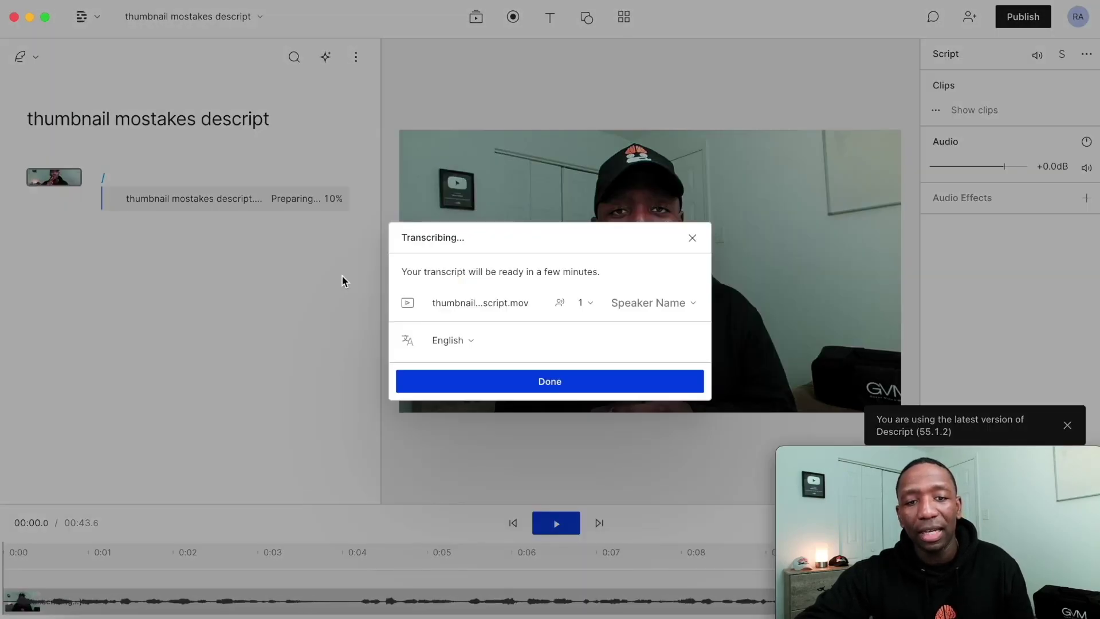
{"action": "left_click", "coordinate": [530, 383]}
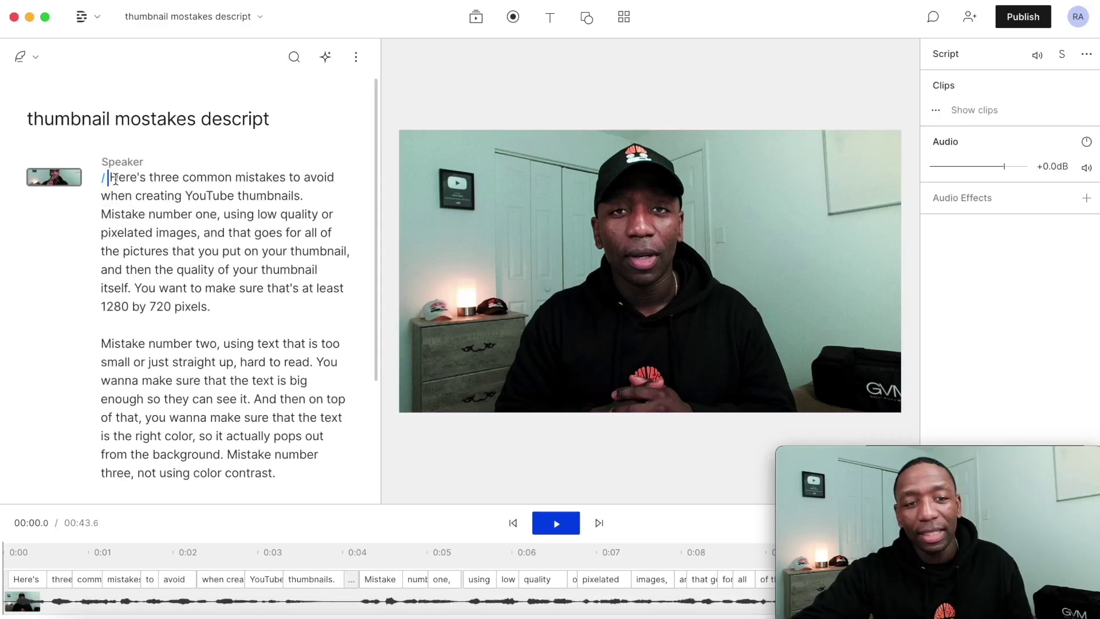
{"action": "scroll", "coordinate": [115, 179], "scroll_direction": "down", "scroll_amount": 3}
{"action": "scroll", "coordinate": [115, 180], "scroll_direction": "up", "scroll_amount": 3}
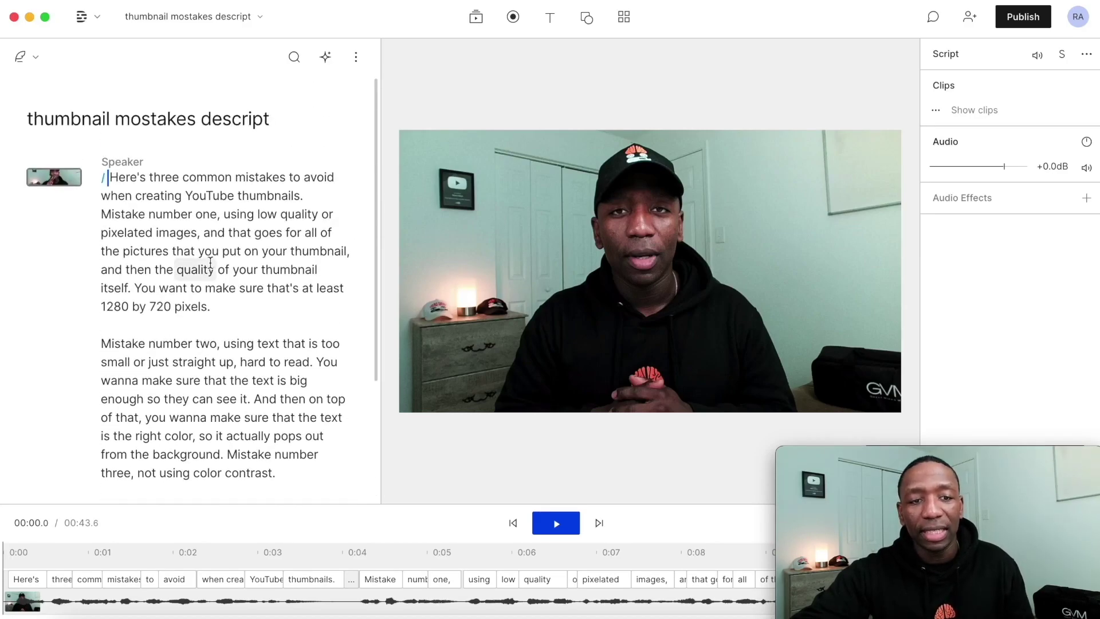
{"action": "scroll", "coordinate": [207, 257], "scroll_direction": "down", "scroll_amount": 1}
{"action": "scroll", "coordinate": [220, 229], "scroll_direction": "up", "scroll_amount": 1}
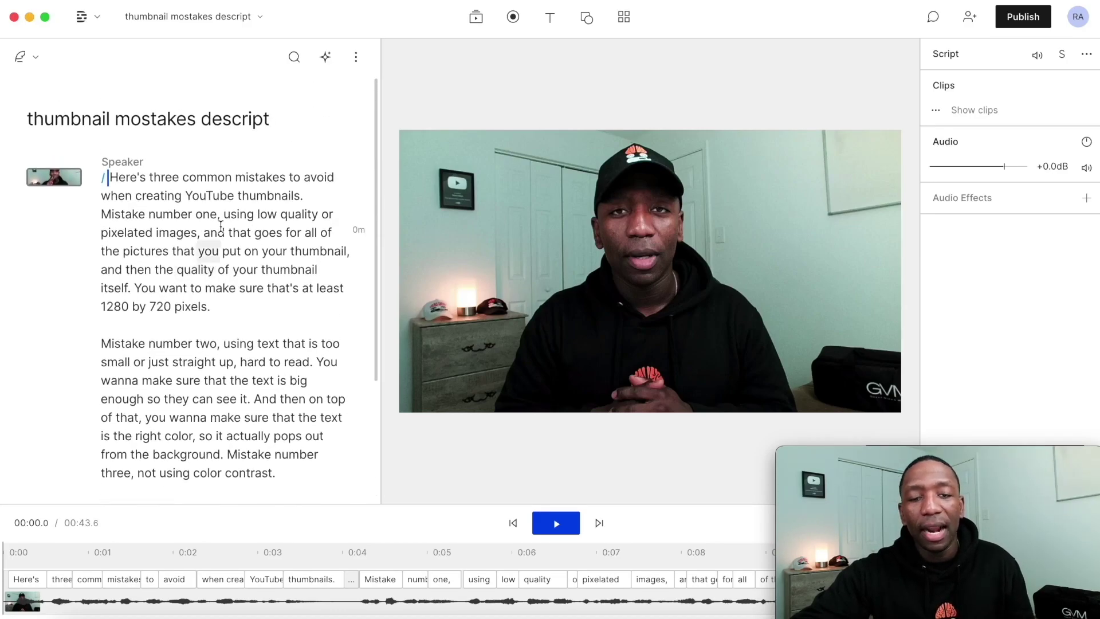
Change the composition's video format to Portrait
{"action": "left_click", "coordinate": [356, 58]}
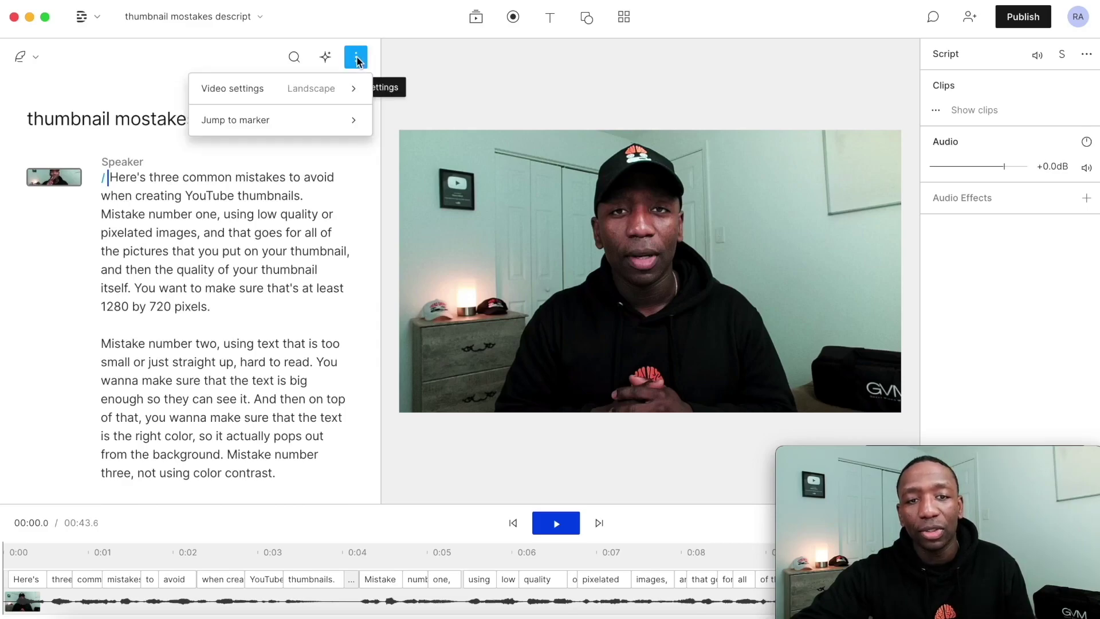
{"action": "mouse_move", "coordinate": [295, 96]}
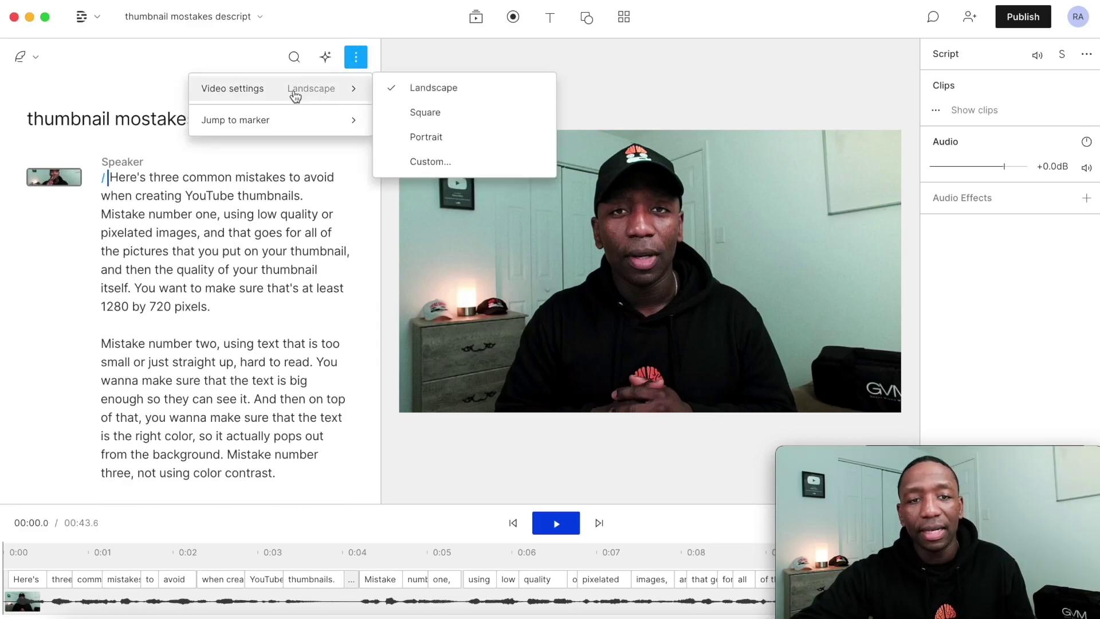
{"action": "left_click", "coordinate": [427, 137]}
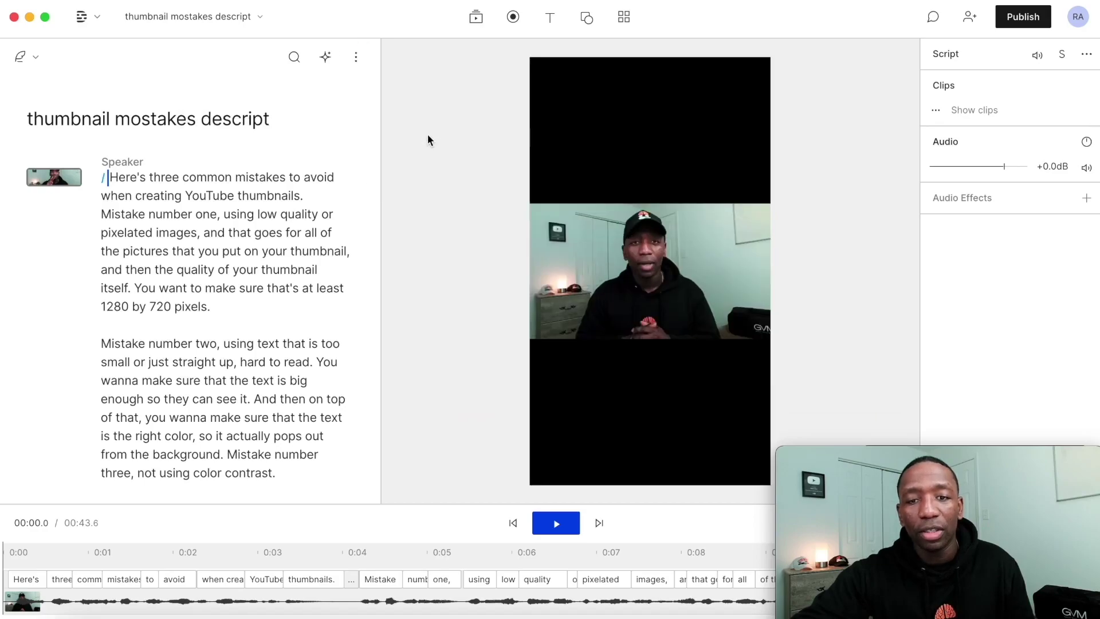
Resize the video layer to fill the portrait frame's full height and extend its right edge slightly to center the speaker
{"action": "left_click", "coordinate": [656, 254]}
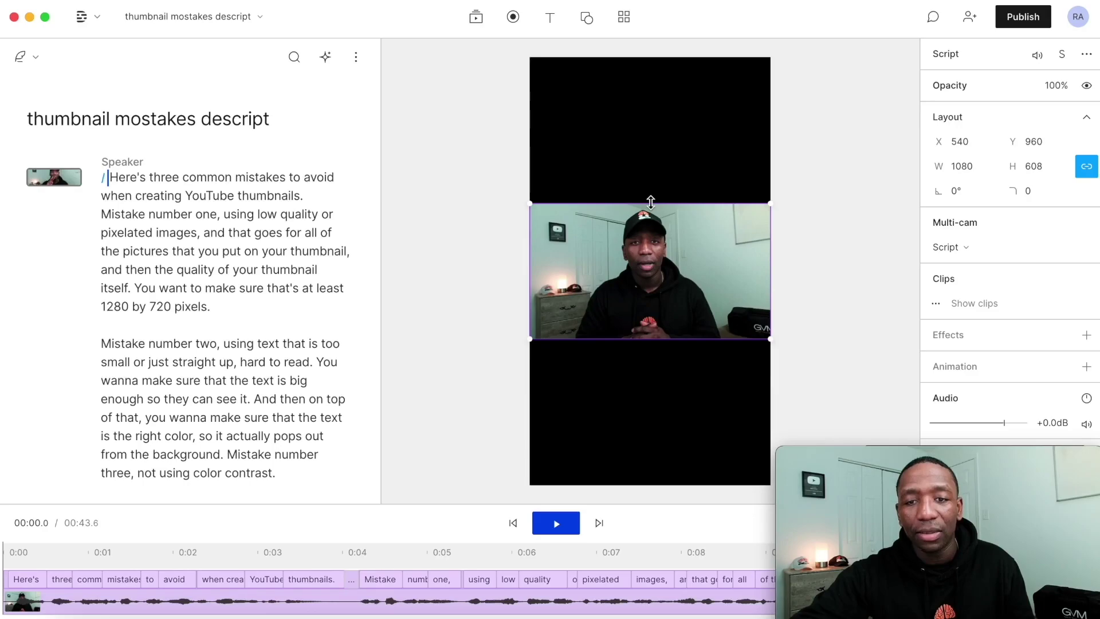
{"action": "left_click_drag", "start_coordinate": [651, 203], "coordinate": [654, 60]}
{"action": "left_click_drag", "start_coordinate": [654, 339], "coordinate": [665, 481]}
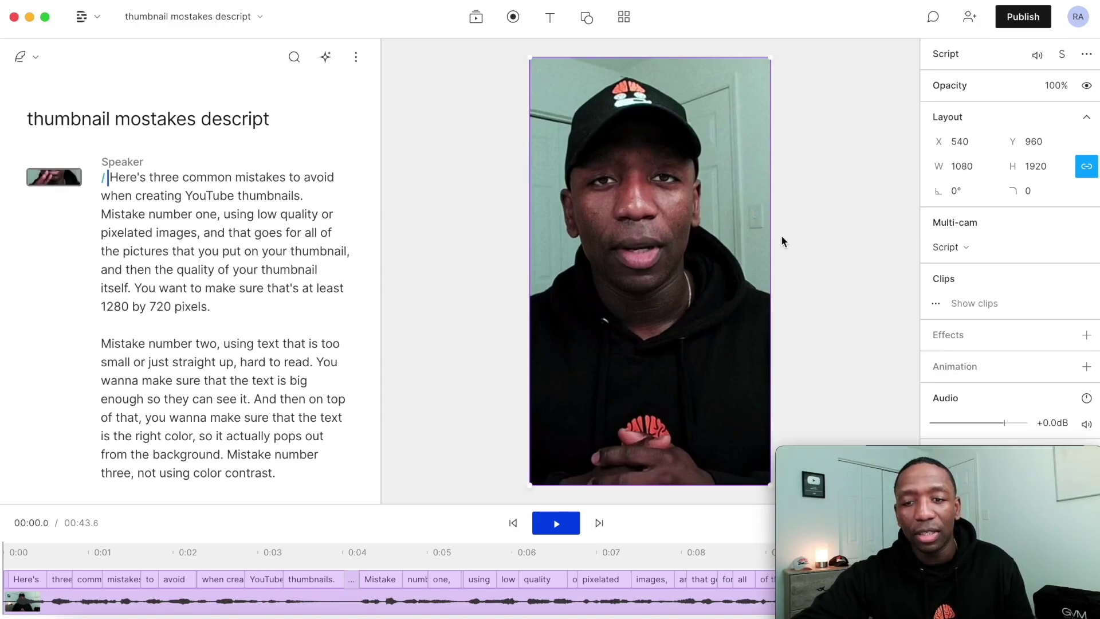
{"action": "left_click_drag", "start_coordinate": [771, 235], "coordinate": [798, 237]}
{"action": "left_click", "coordinate": [492, 226]}
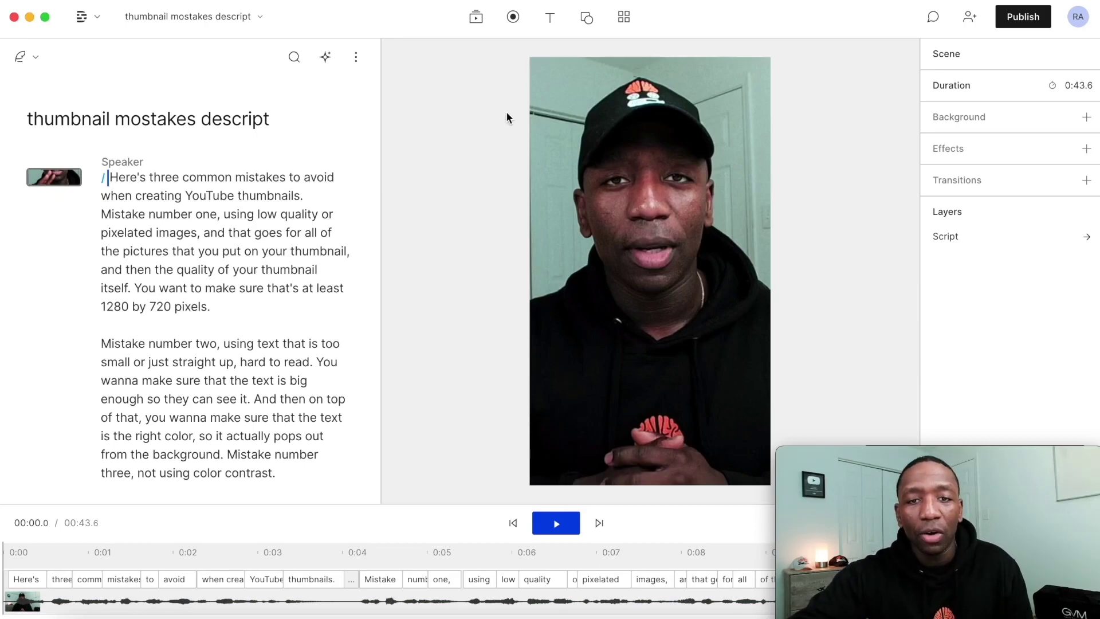
Add captions to the video from the start of the script
{"action": "left_click", "coordinate": [108, 178]}
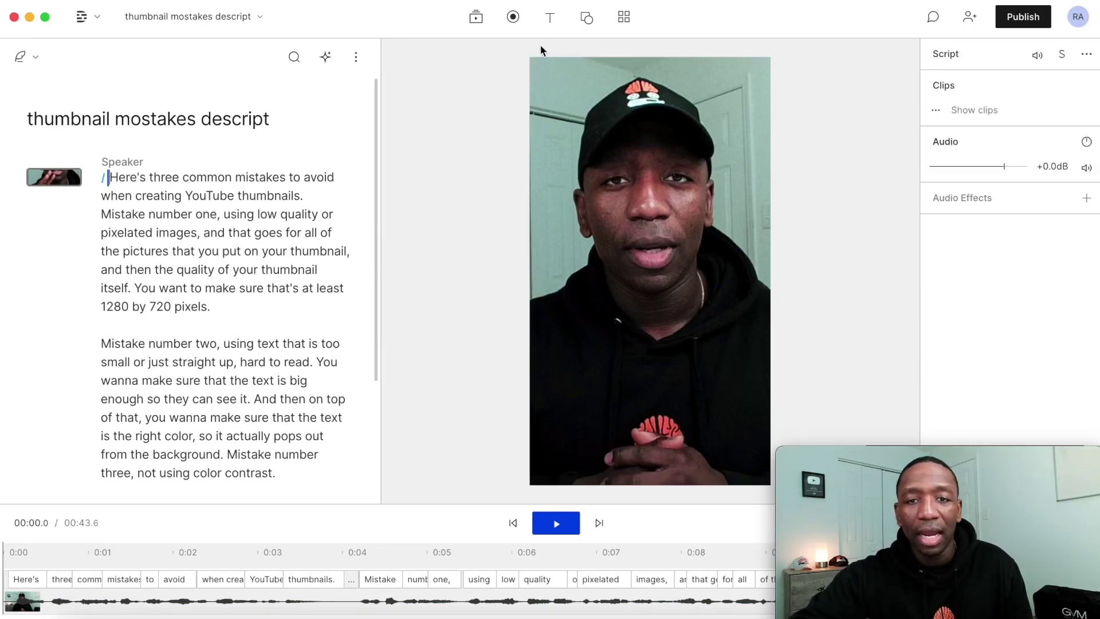
{"action": "left_click", "coordinate": [553, 21]}
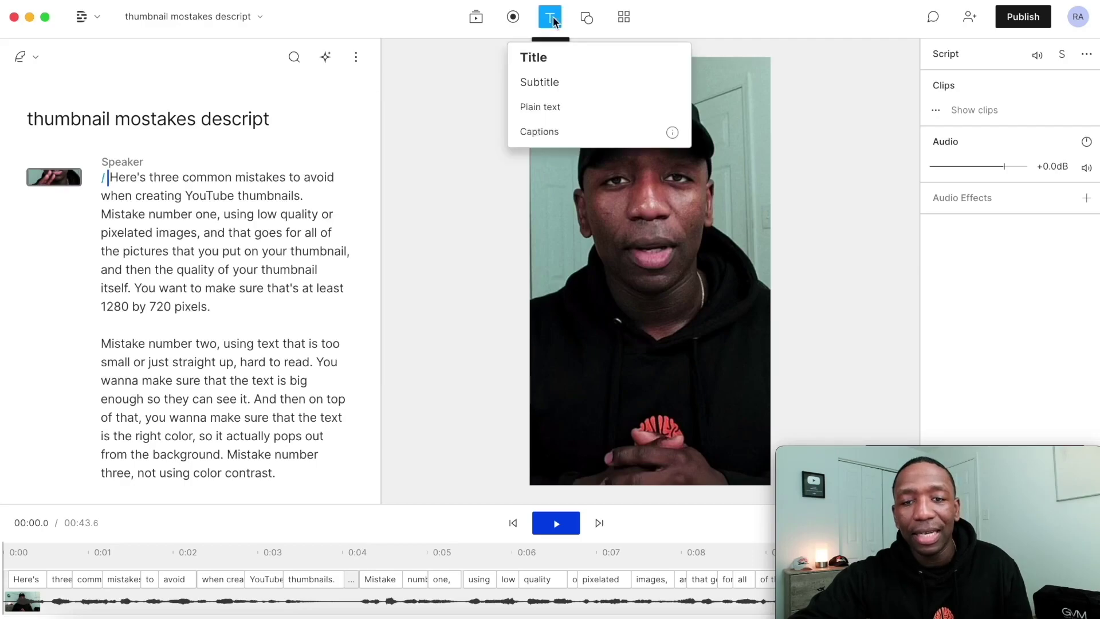
{"action": "left_click", "coordinate": [632, 138]}
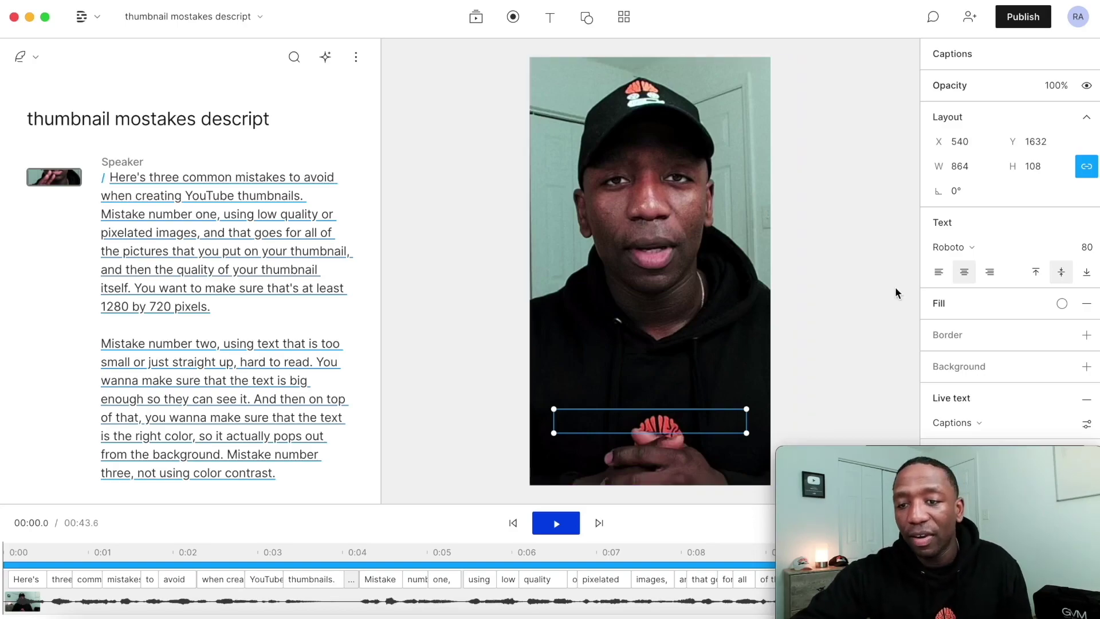
Set the captions' font to The Bold Font and dismiss the notifications
{"action": "left_click", "coordinate": [961, 246]}
{"action": "mouse_move", "coordinate": [996, 373]}
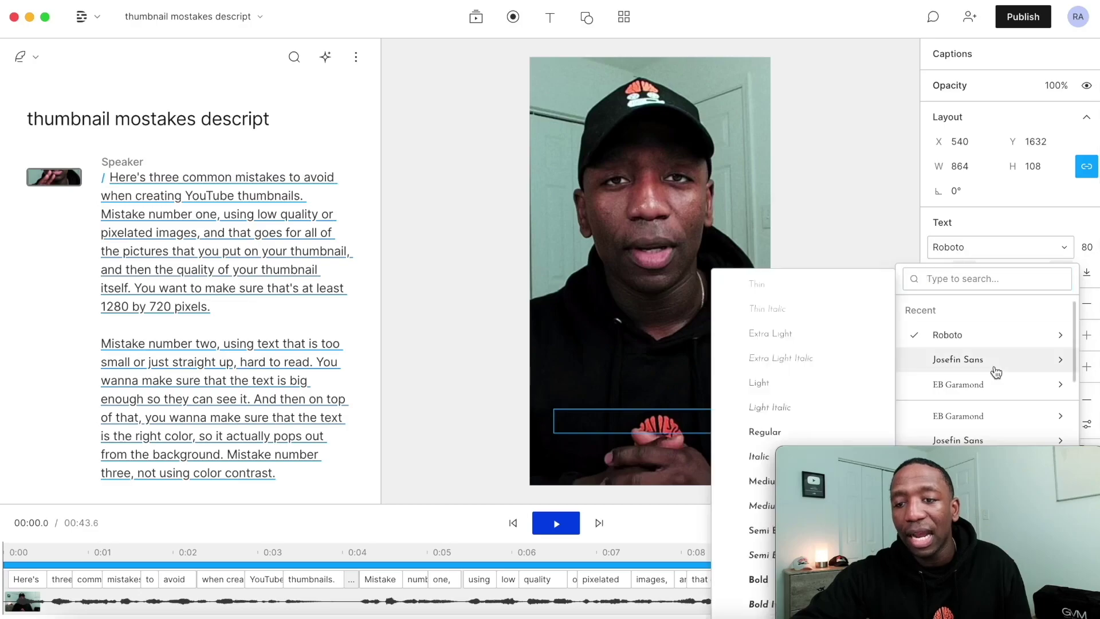
{"action": "scroll", "coordinate": [995, 372], "scroll_direction": "down", "scroll_amount": 10}
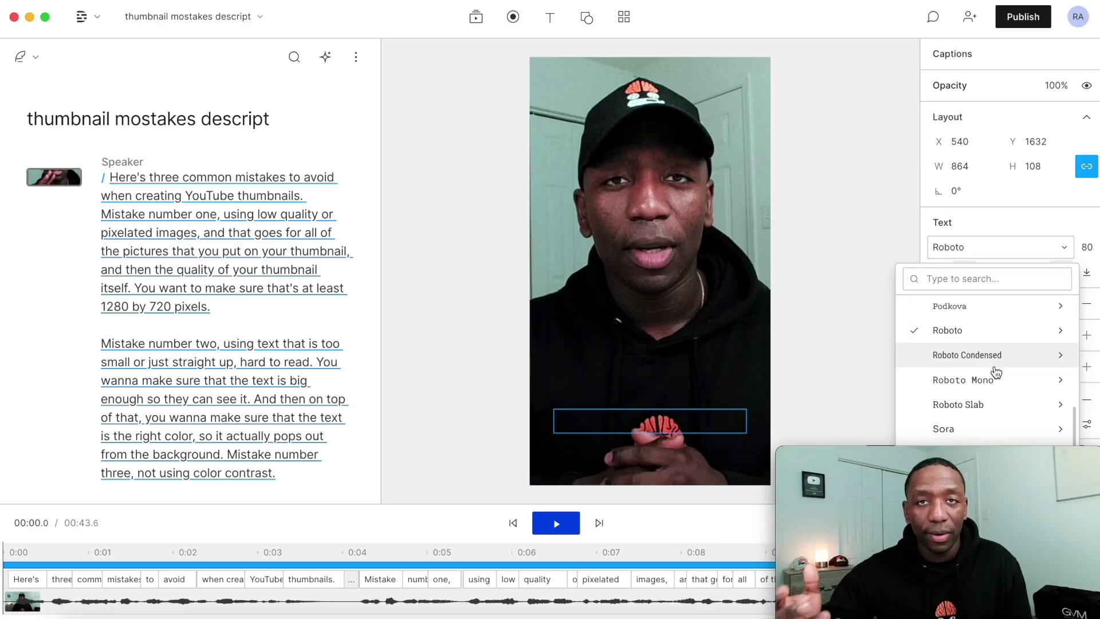
{"action": "left_click_drag", "start_coordinate": [984, 459], "coordinate": [782, 453]}
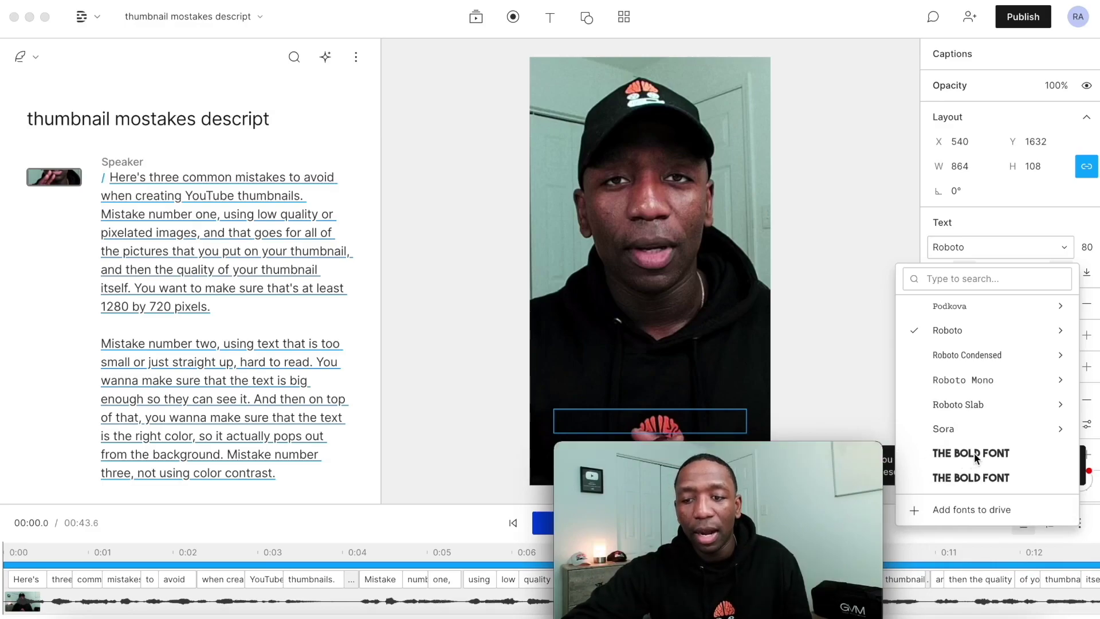
{"action": "left_click", "coordinate": [994, 455]}
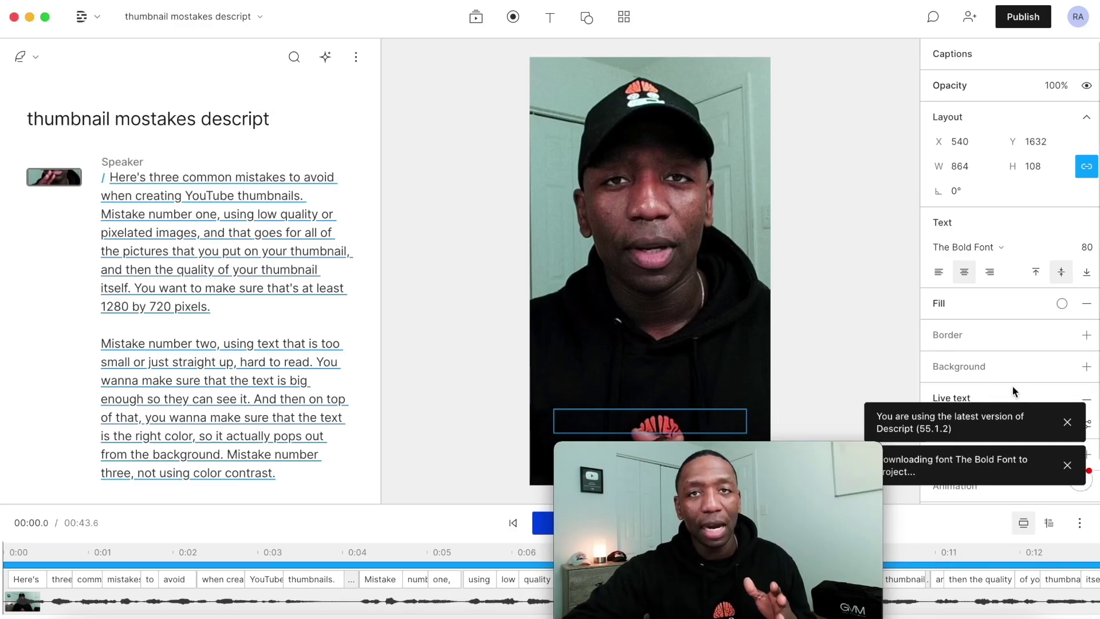
{"action": "left_click", "coordinate": [1067, 422]}
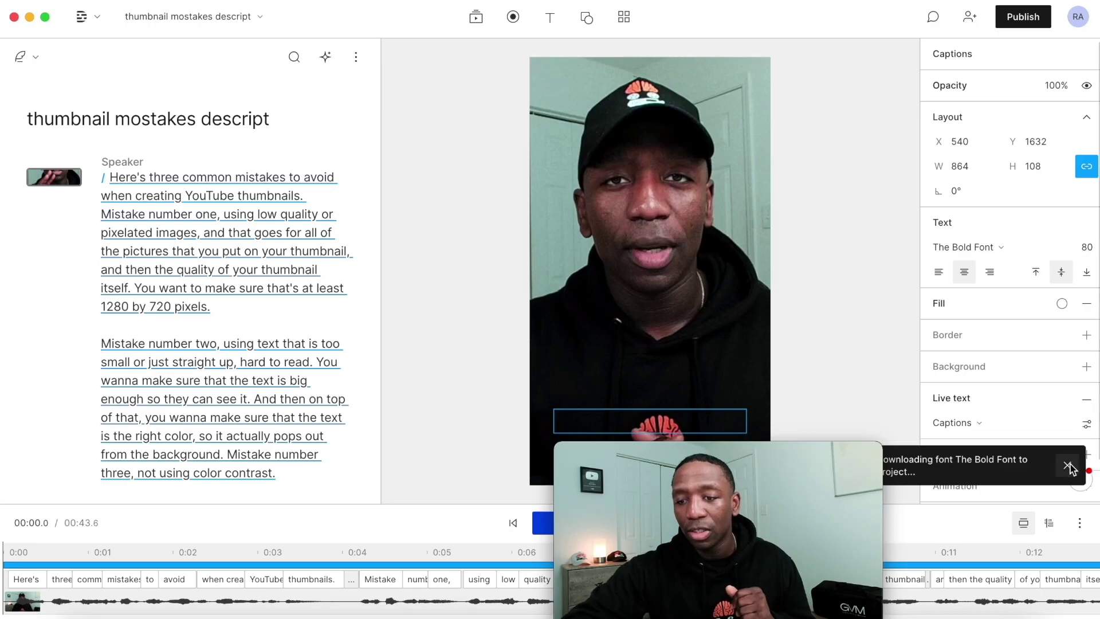
{"action": "left_click", "coordinate": [1070, 466]}
Switch to Google Chrome, search Google for "the bold font", view its dafont.com page and return to Descript
{"action": "left_click", "coordinate": [713, 615]}
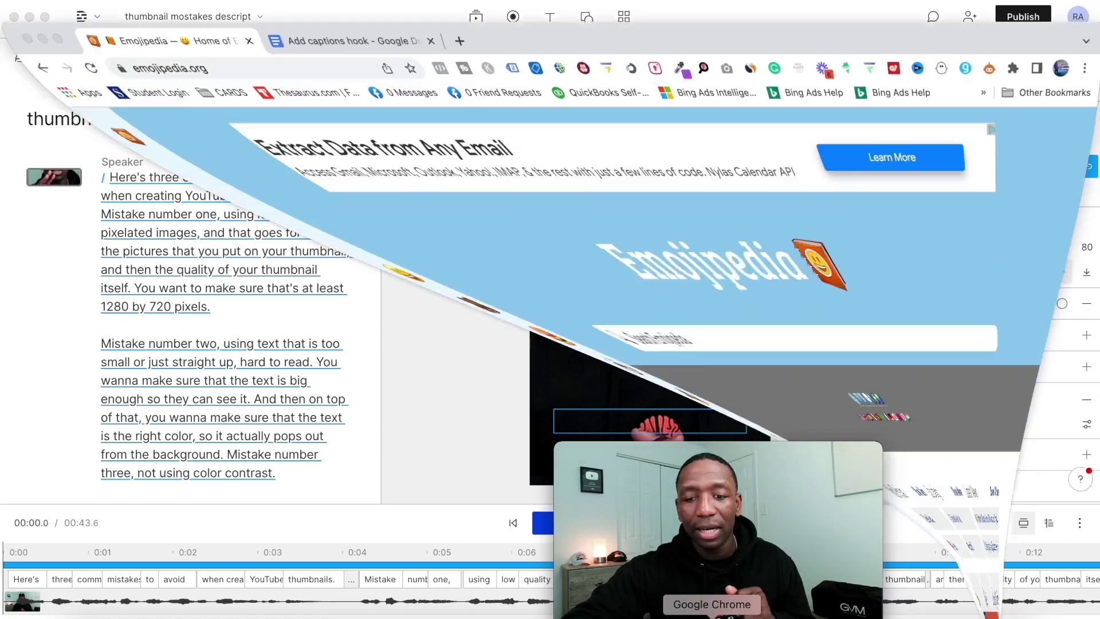
{"action": "left_click", "coordinate": [459, 16]}
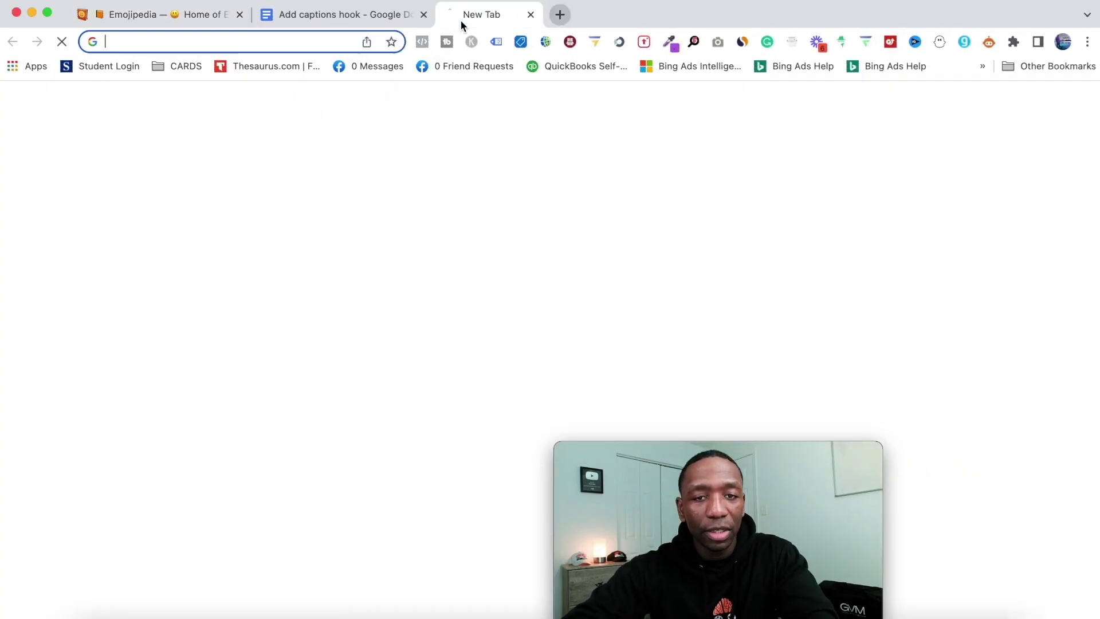
{"action": "type", "text": "goo"}
{"action": "key", "text": "Return"}
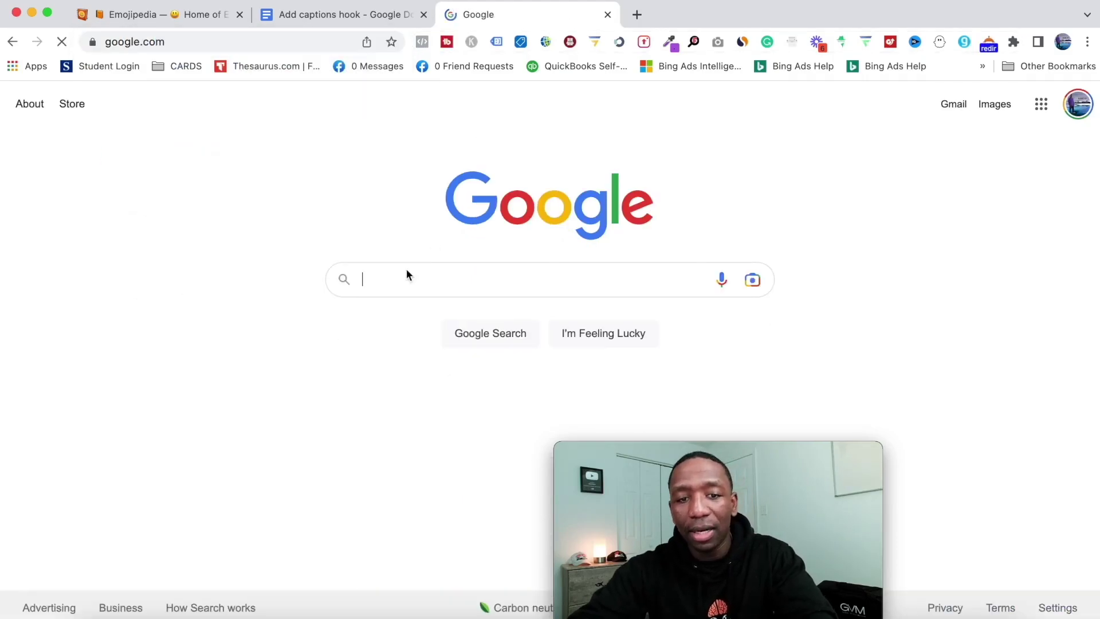
{"action": "type", "text": "th"}
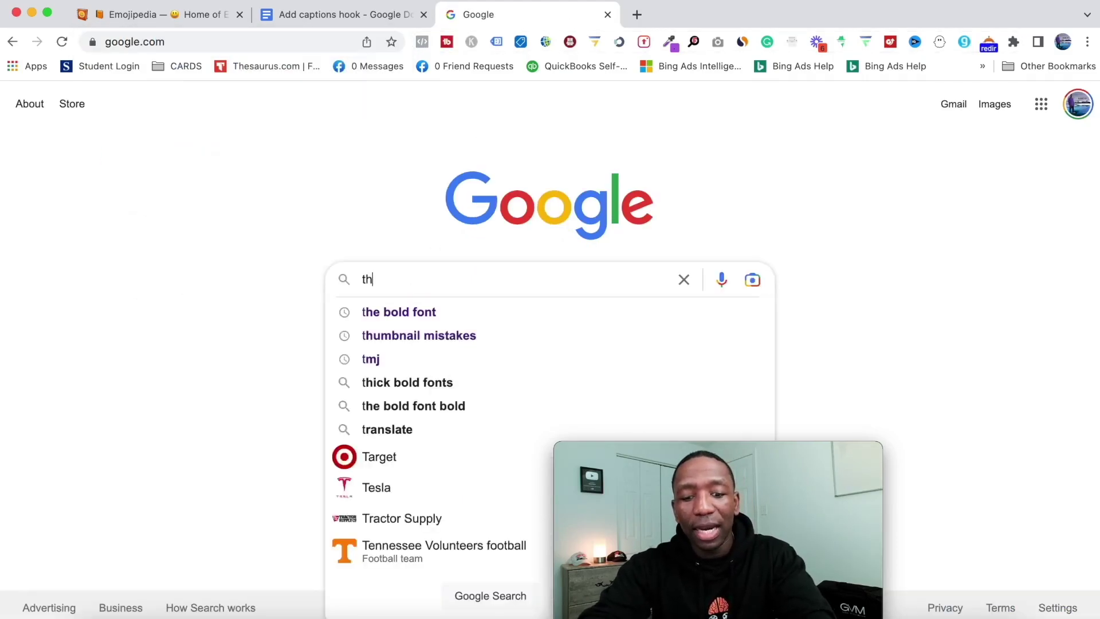
{"action": "type", "text": "e bold font"}
{"action": "key", "text": "Return"}
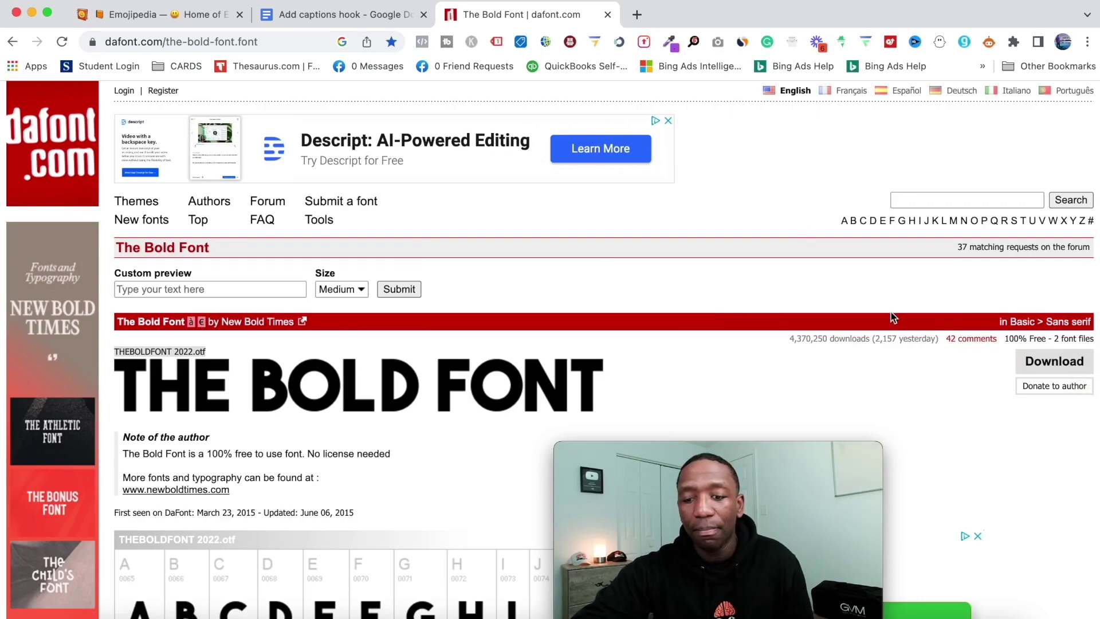
{"action": "left_click", "coordinate": [32, 14]}
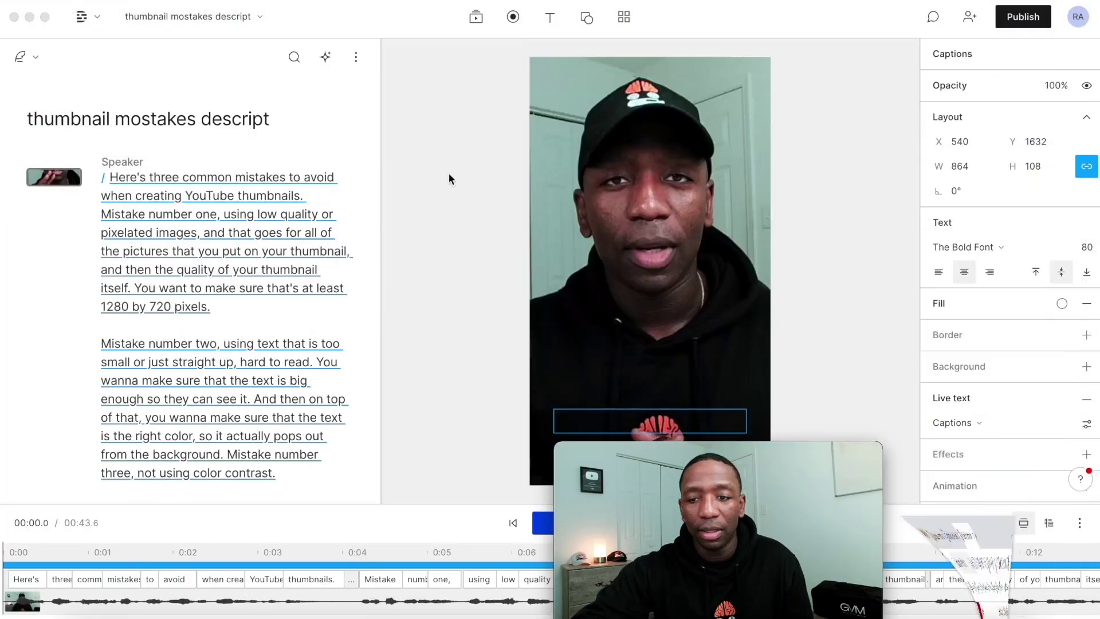
View the options for adding custom fonts to the drive and close them without adding a font
{"action": "left_click", "coordinate": [1002, 247]}
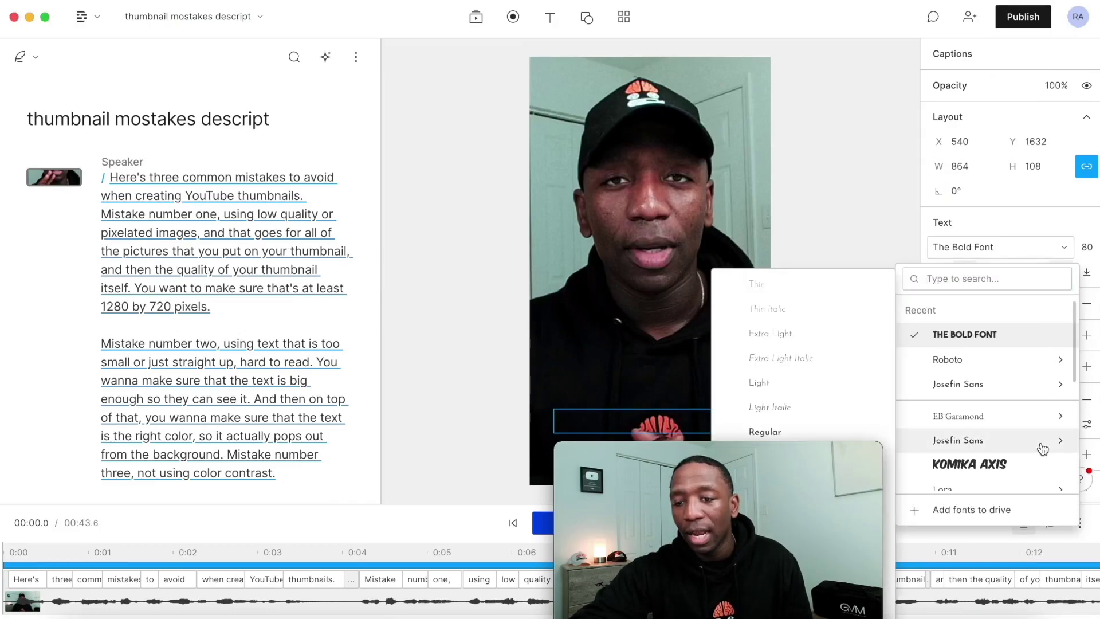
{"action": "left_click", "coordinate": [982, 513]}
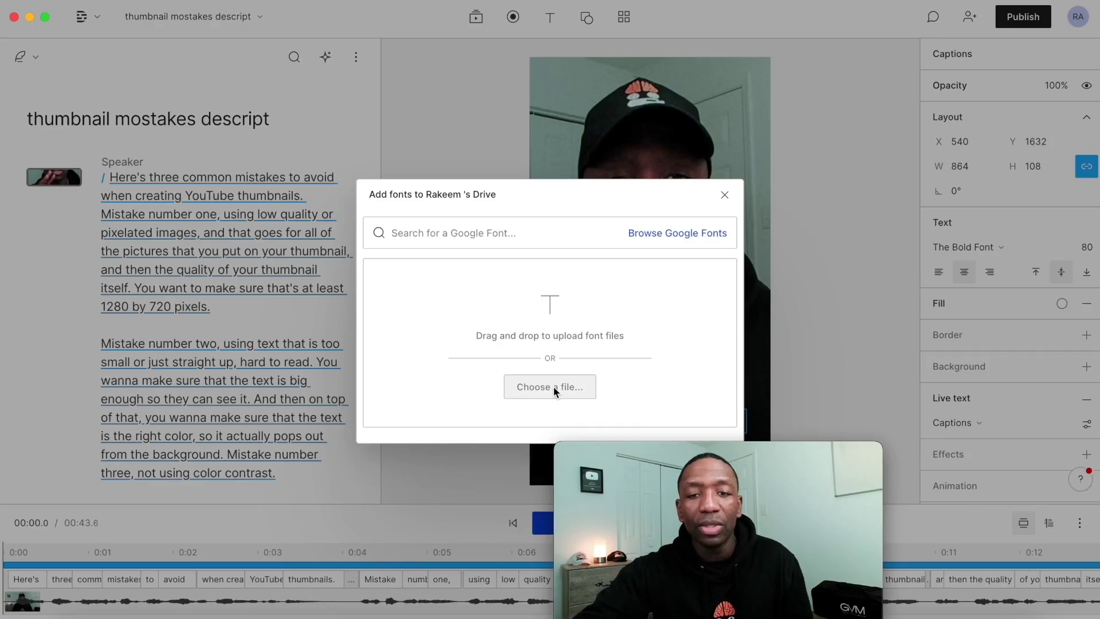
{"action": "left_click", "coordinate": [725, 195]}
Set the captions' font size to 90 and view the caption at "Here's three common" in the script
{"action": "left_click_drag", "start_coordinate": [747, 458], "coordinate": [971, 458]}
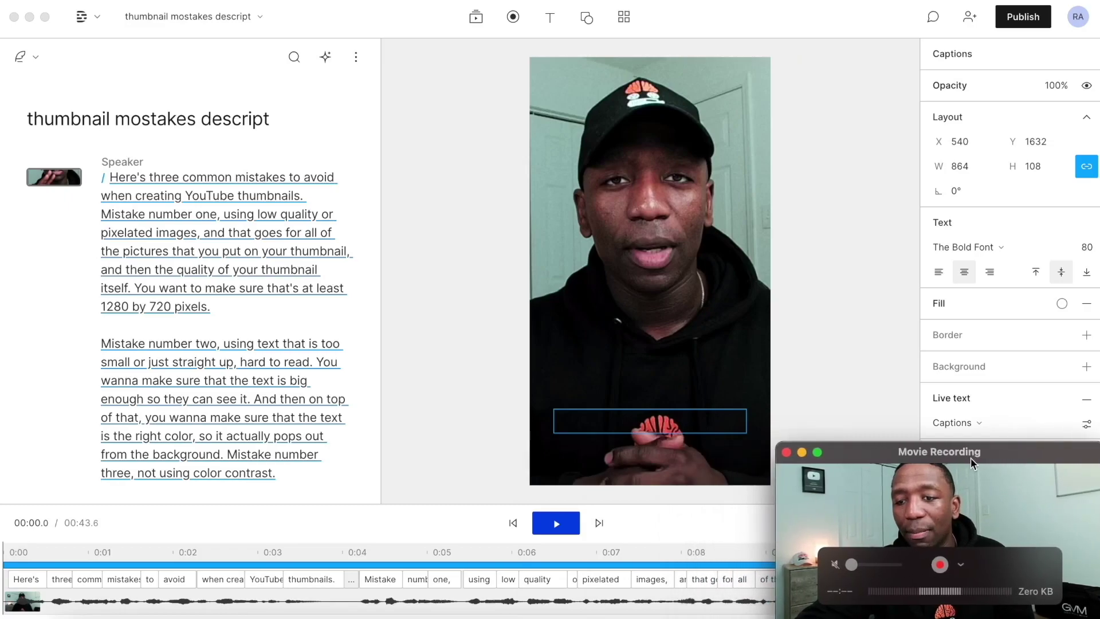
{"action": "left_click", "coordinate": [1087, 247]}
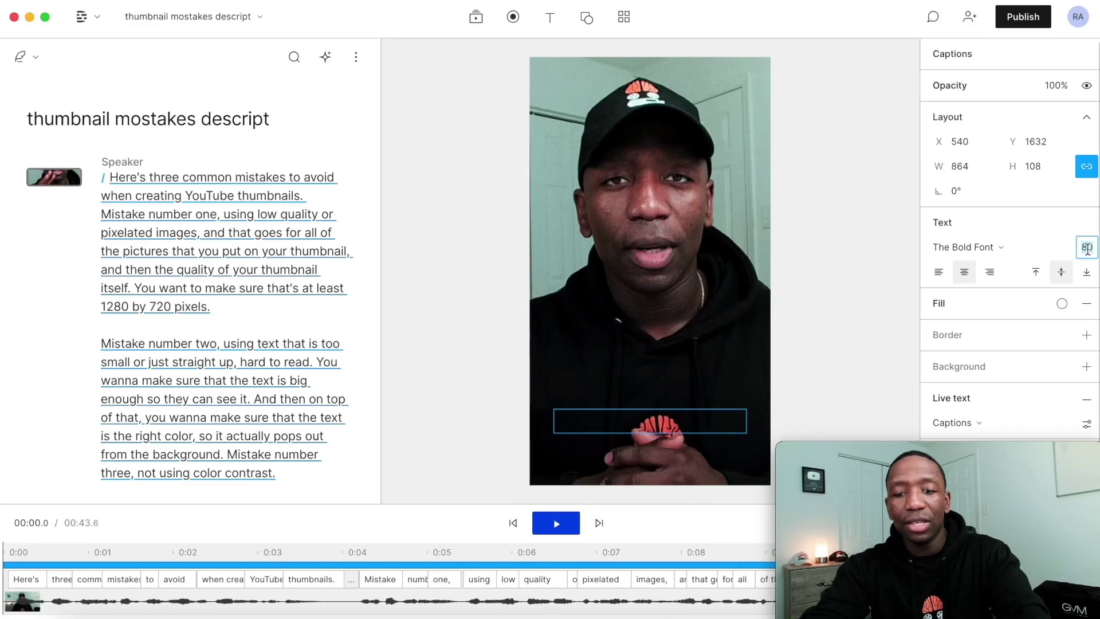
{"action": "type", "text": "90"}
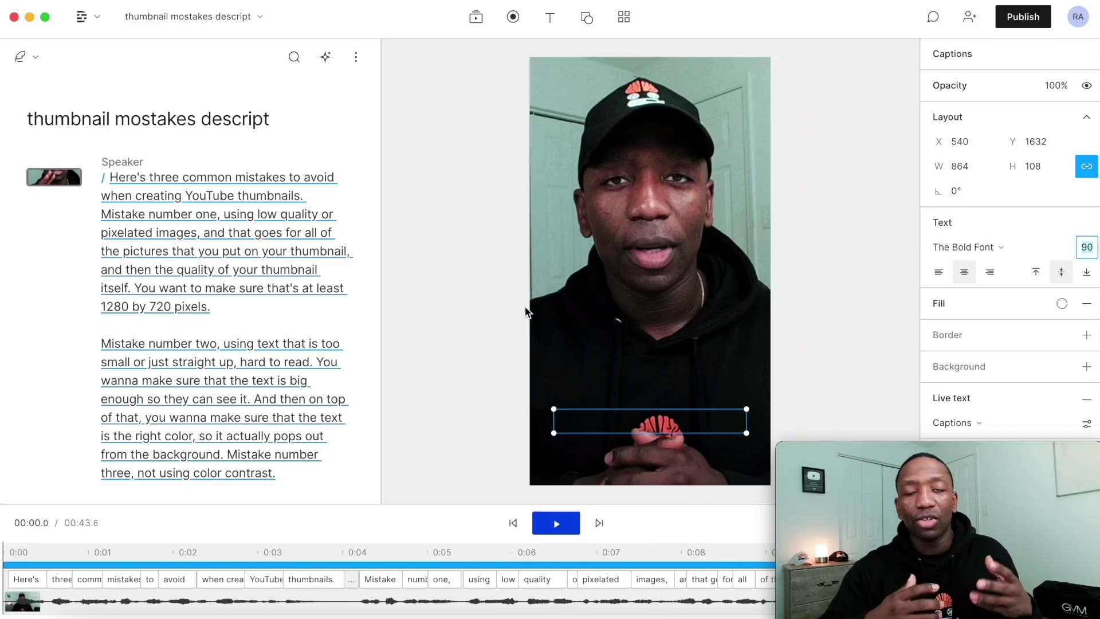
{"action": "left_click", "coordinate": [182, 178]}
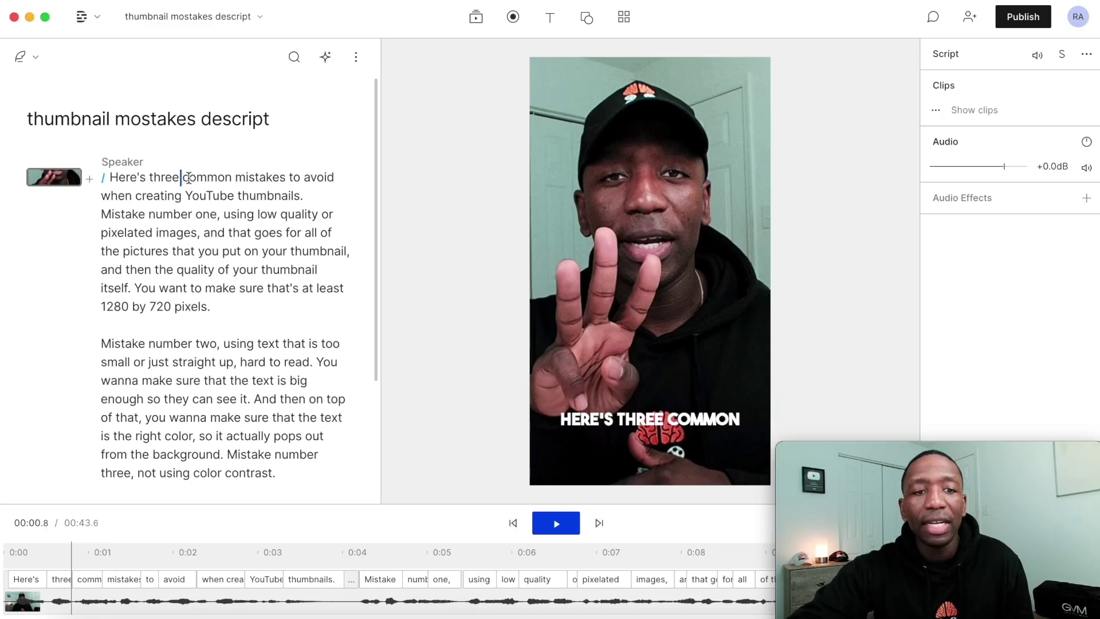
Add a black border with a width of 25 to the captions
{"action": "left_click", "coordinate": [634, 431]}
{"action": "scroll", "coordinate": [1039, 290], "scroll_direction": "down", "scroll_amount": 1}
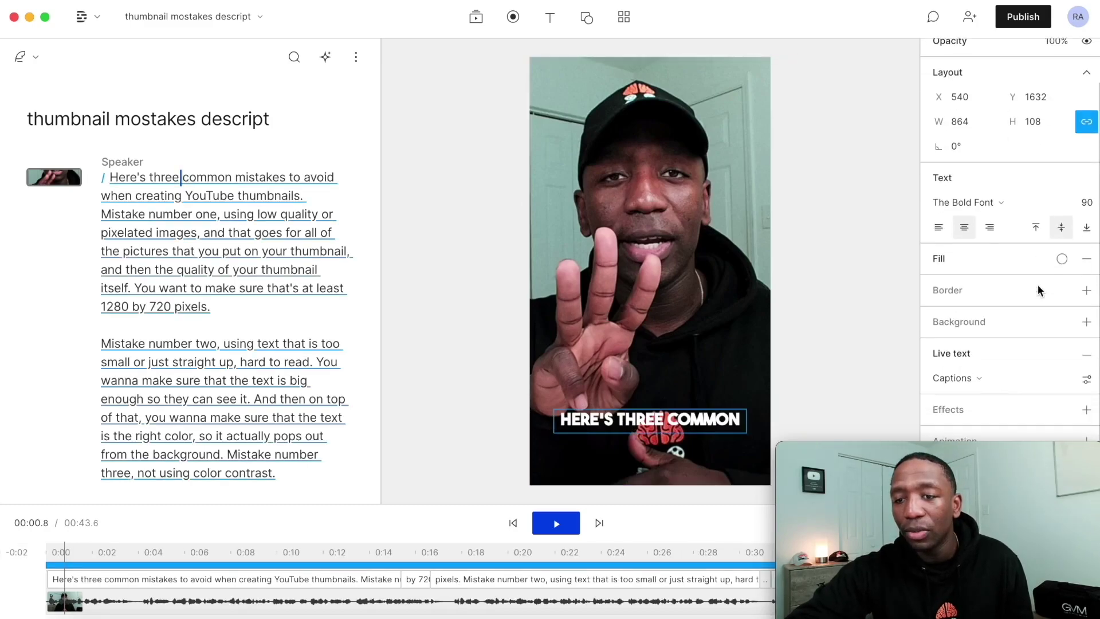
{"action": "left_click", "coordinate": [1088, 292]}
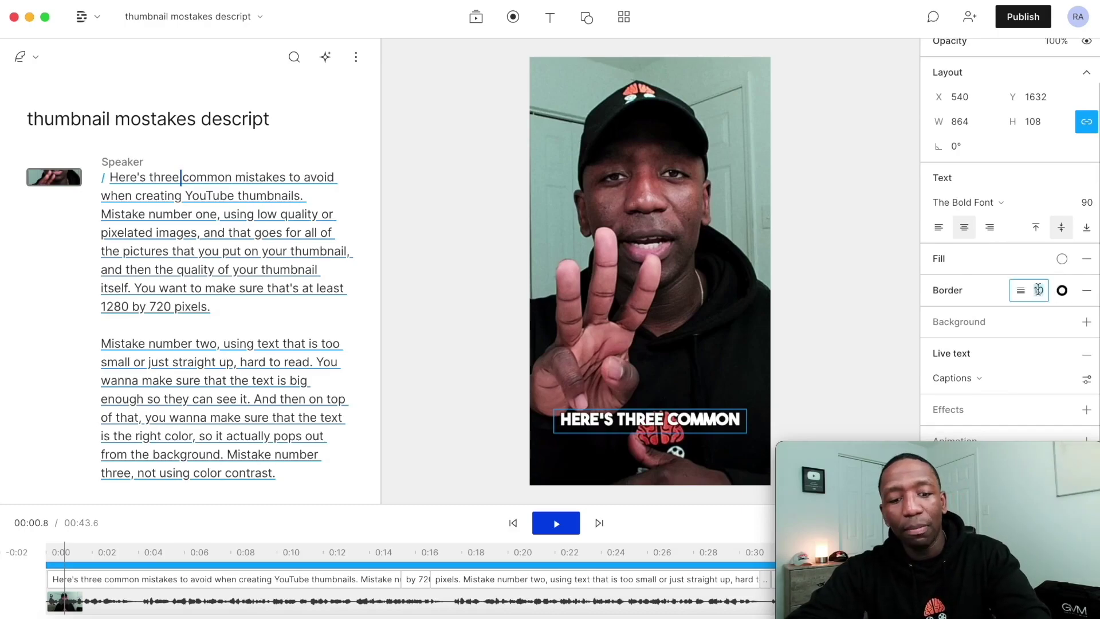
{"action": "left_click_drag", "start_coordinate": [1039, 290], "coordinate": [1064, 292]}
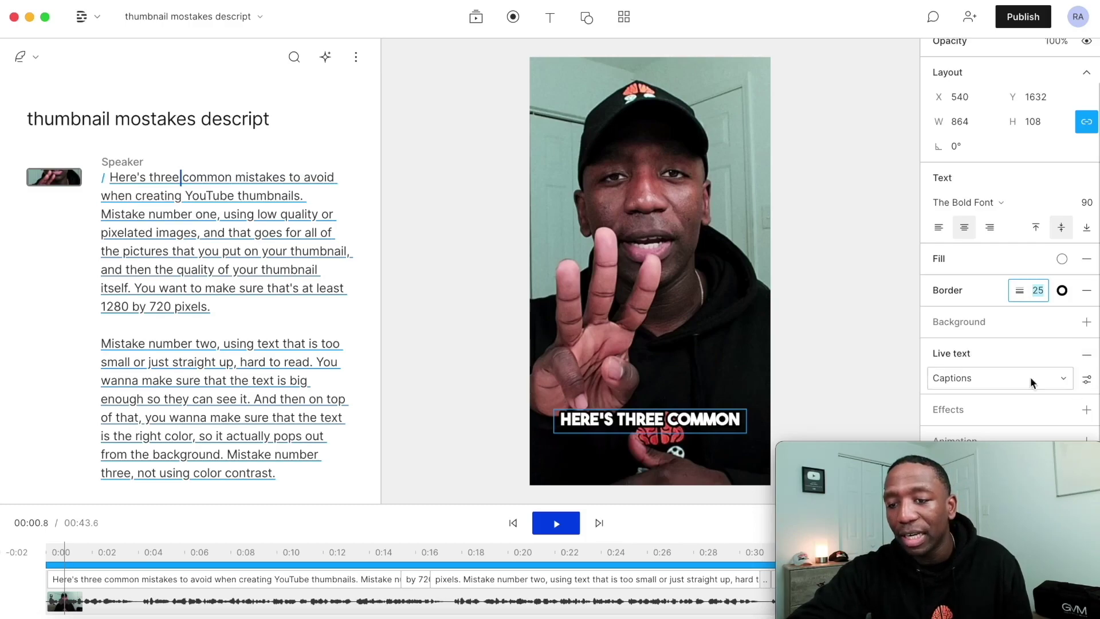
Turn on active word styling for the captions and set its background to transparent black at 5% opacity
{"action": "left_click", "coordinate": [1087, 381]}
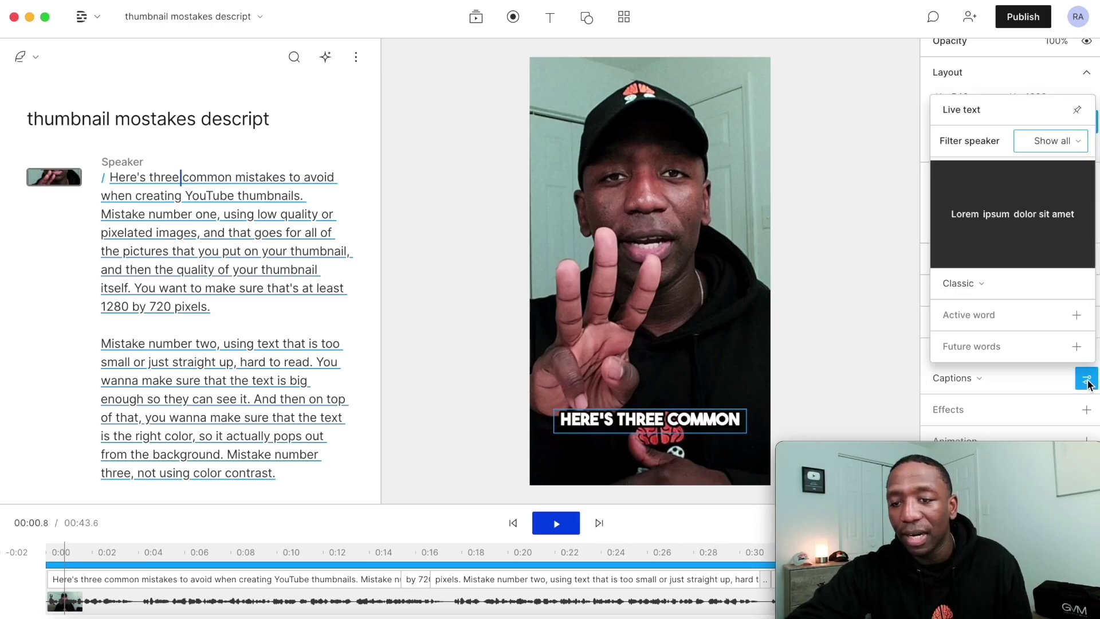
{"action": "left_click", "coordinate": [1077, 315]}
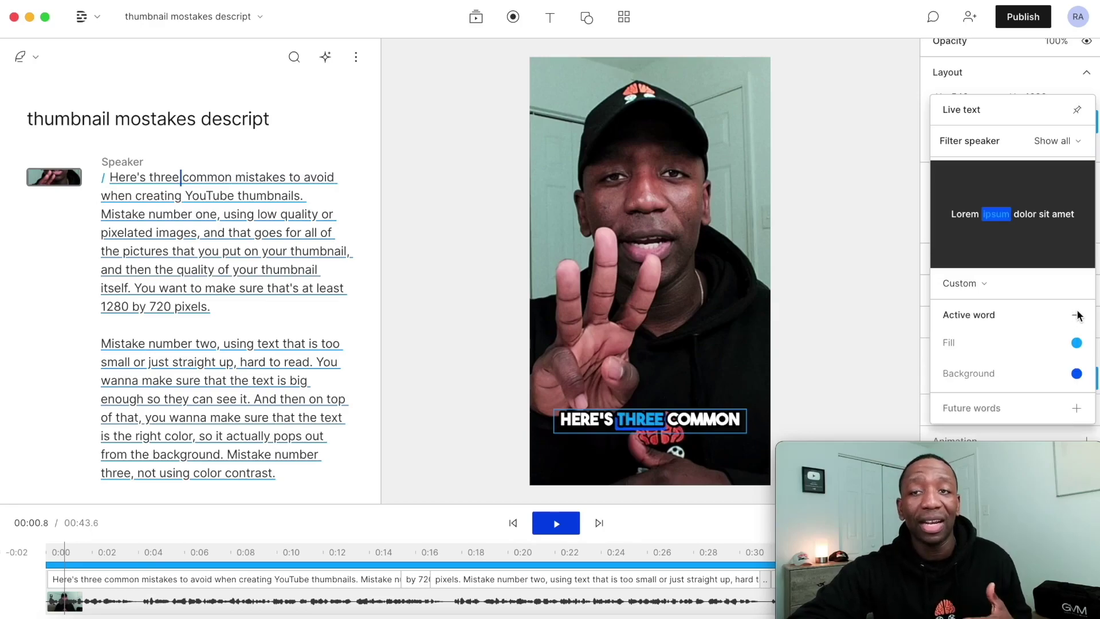
{"action": "left_click", "coordinate": [1078, 374]}
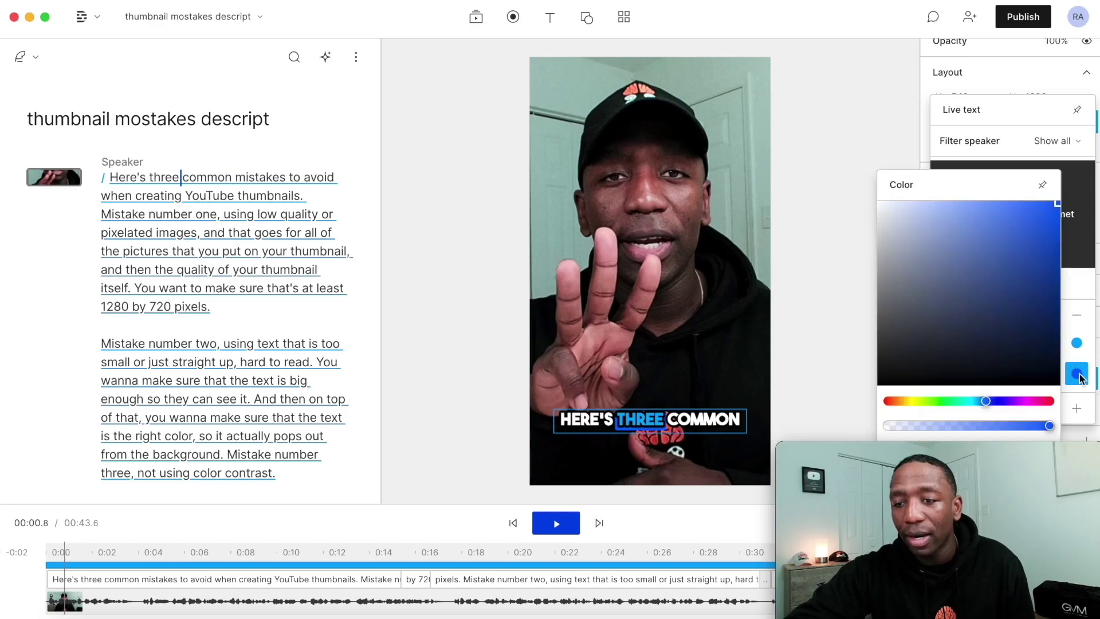
{"action": "left_click_drag", "start_coordinate": [1057, 452], "coordinate": [805, 450]}
{"action": "left_click", "coordinate": [1021, 487]}
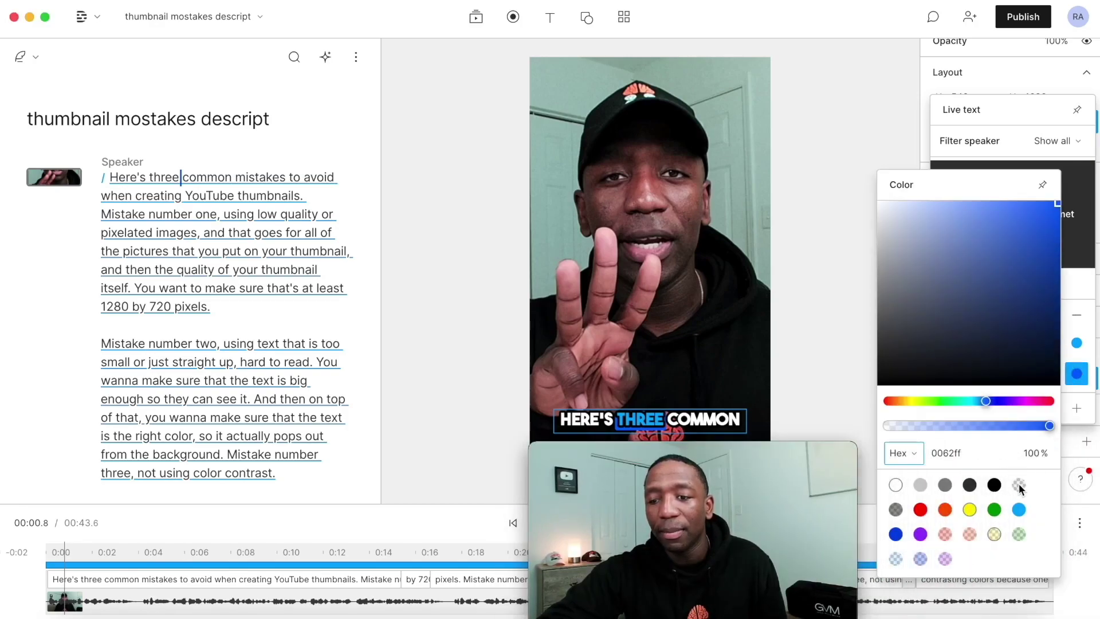
{"action": "left_click", "coordinate": [1021, 487]}
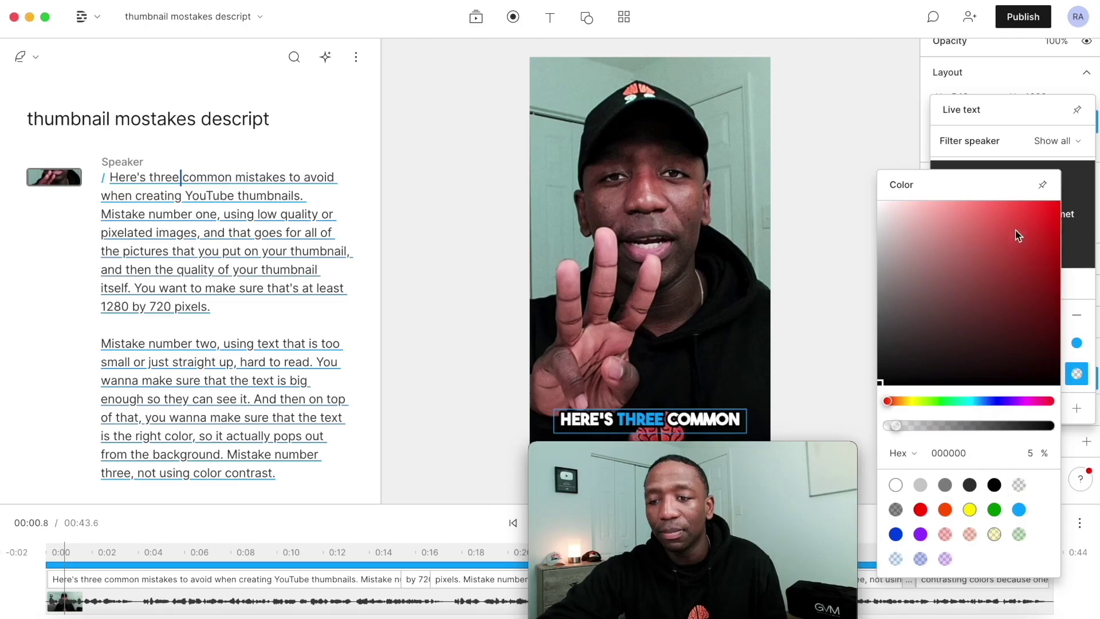
{"action": "left_click", "coordinate": [1030, 118]}
Change the active word's fill to the yellow preset ffee00 and close the live text settings
{"action": "left_click", "coordinate": [1077, 343]}
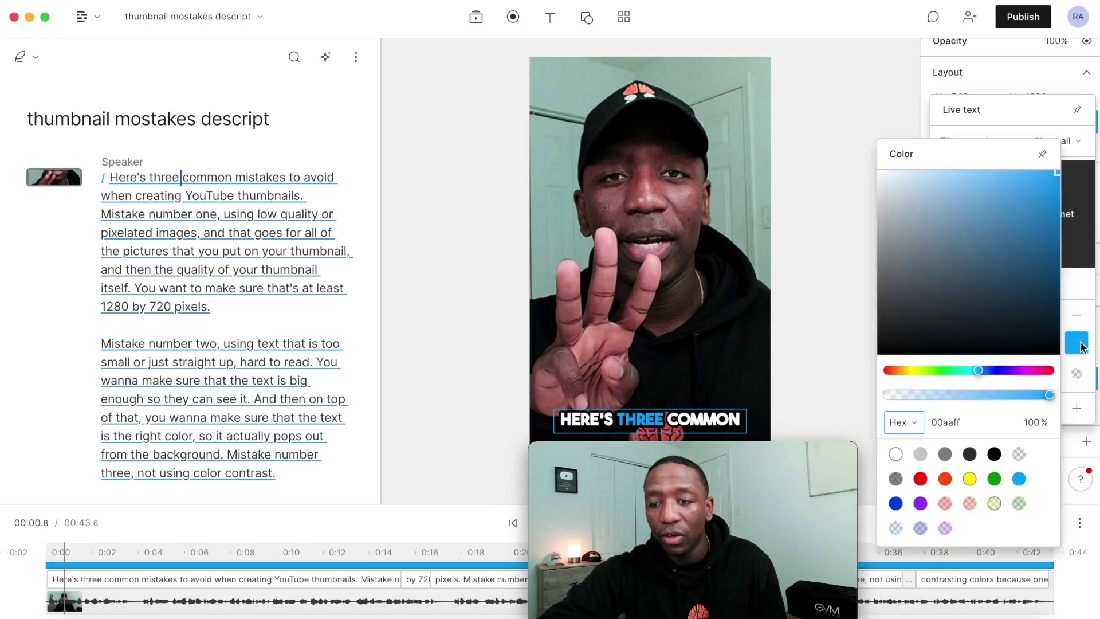
{"action": "left_click", "coordinate": [969, 479]}
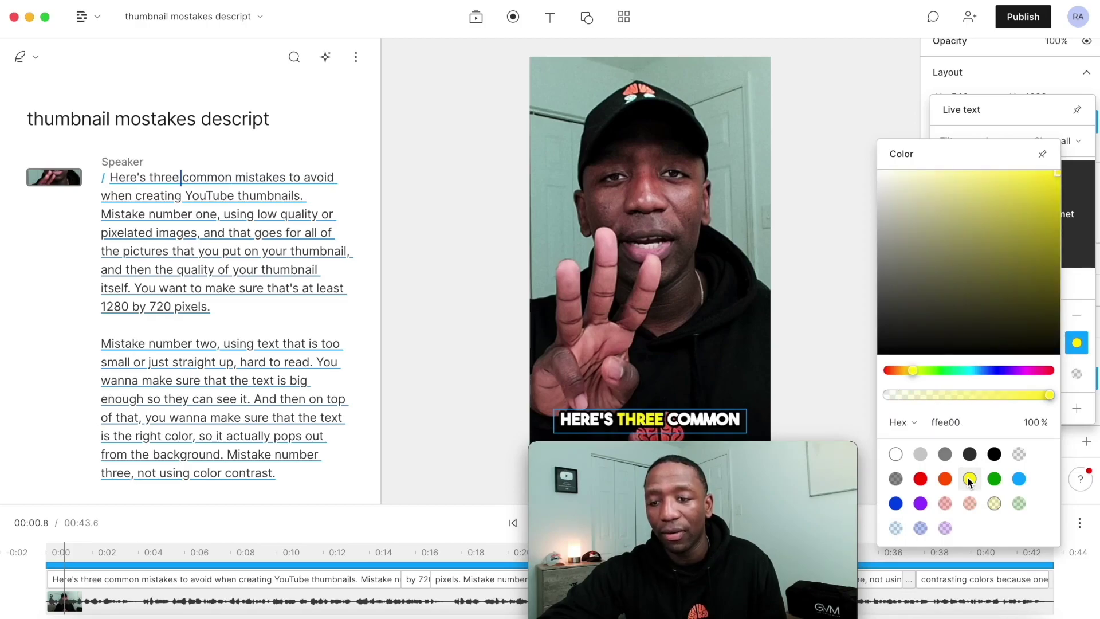
{"action": "left_click", "coordinate": [1024, 111]}
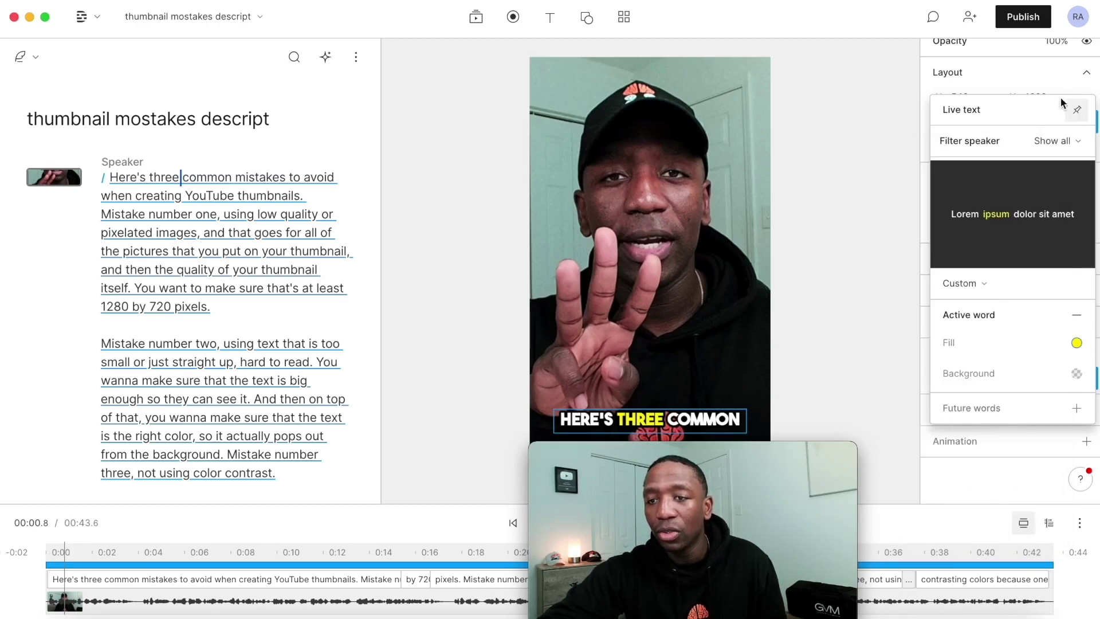
{"action": "left_click", "coordinate": [1043, 69]}
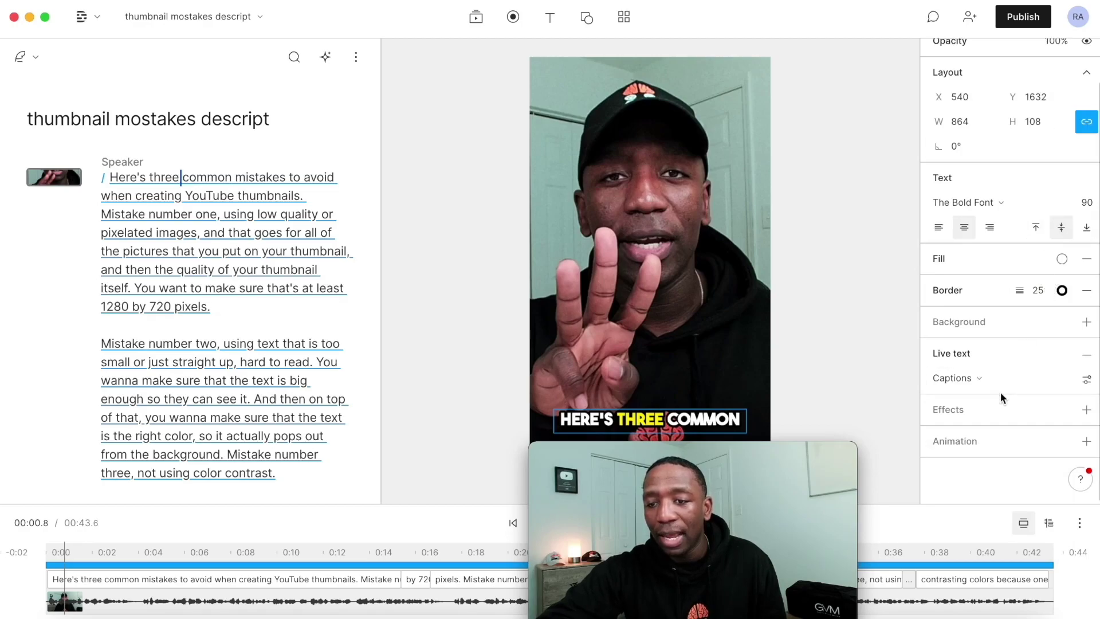
Add a Shadow effect to the captions and set its blur to 100
{"action": "left_click", "coordinate": [1087, 409]}
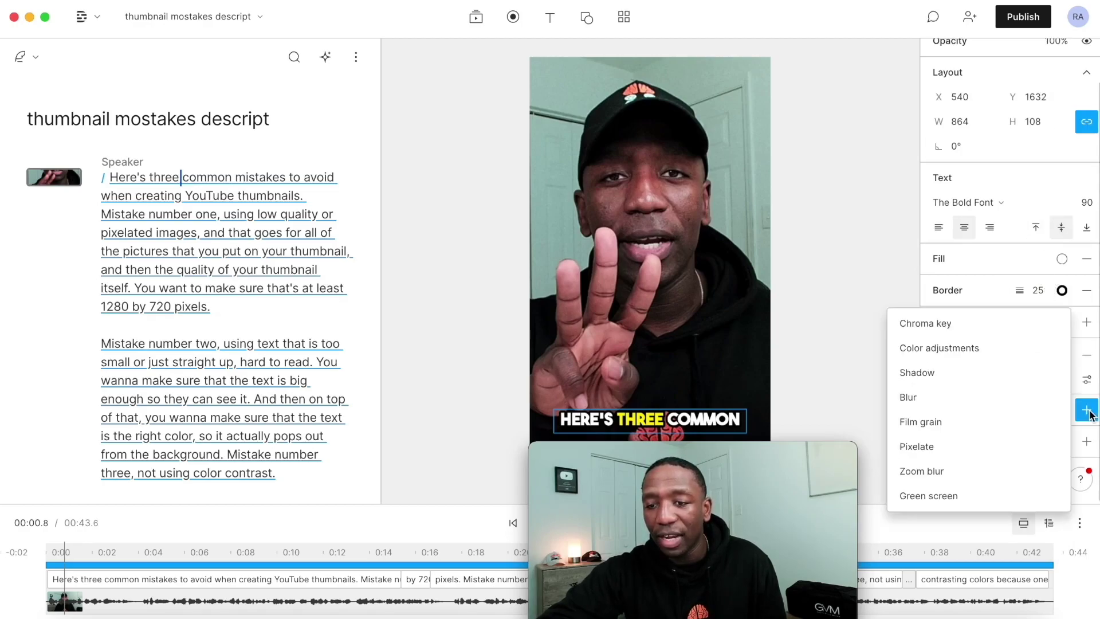
{"action": "left_click", "coordinate": [918, 373]}
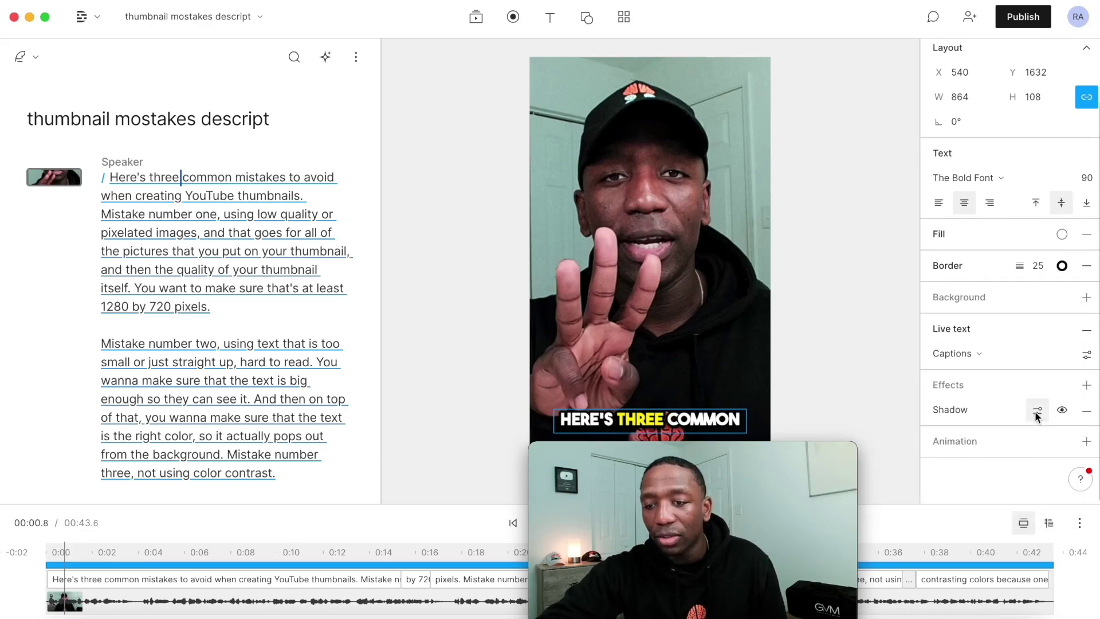
{"action": "left_click", "coordinate": [1037, 410]}
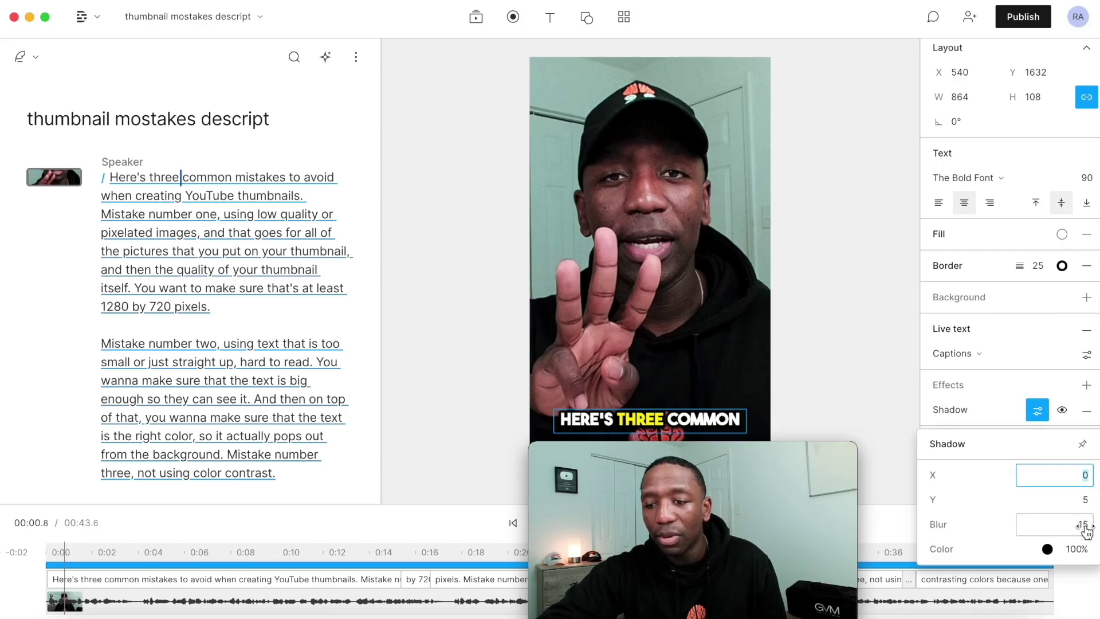
{"action": "left_click_drag", "start_coordinate": [1085, 522], "coordinate": [129, 518]}
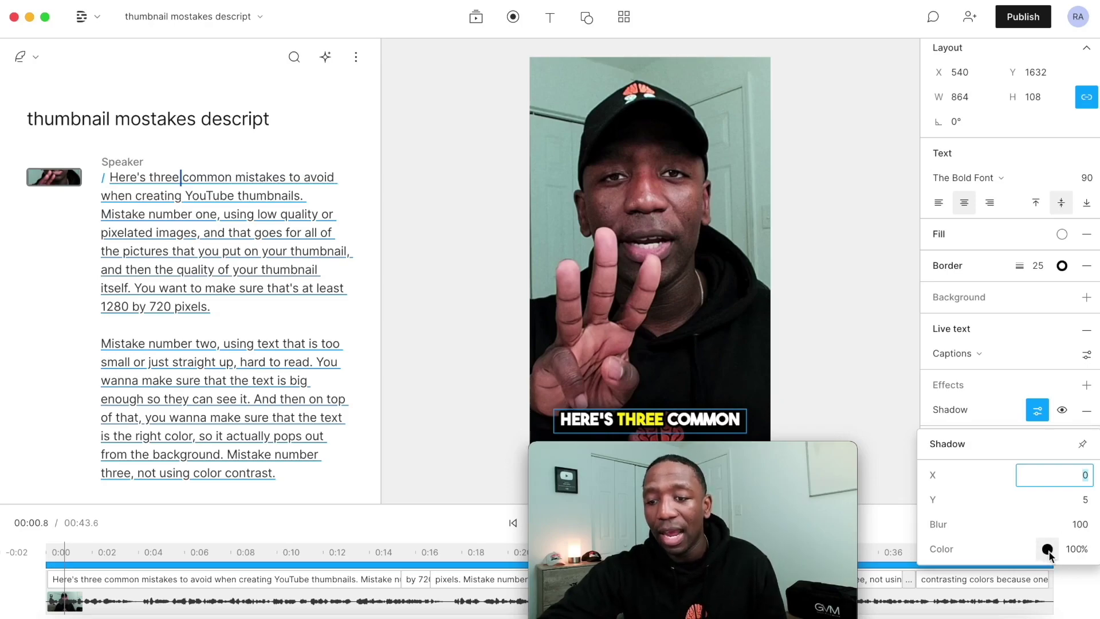
Set the caption shadow's color to hex 030303 and close the shadow settings
{"action": "left_click", "coordinate": [1048, 550]}
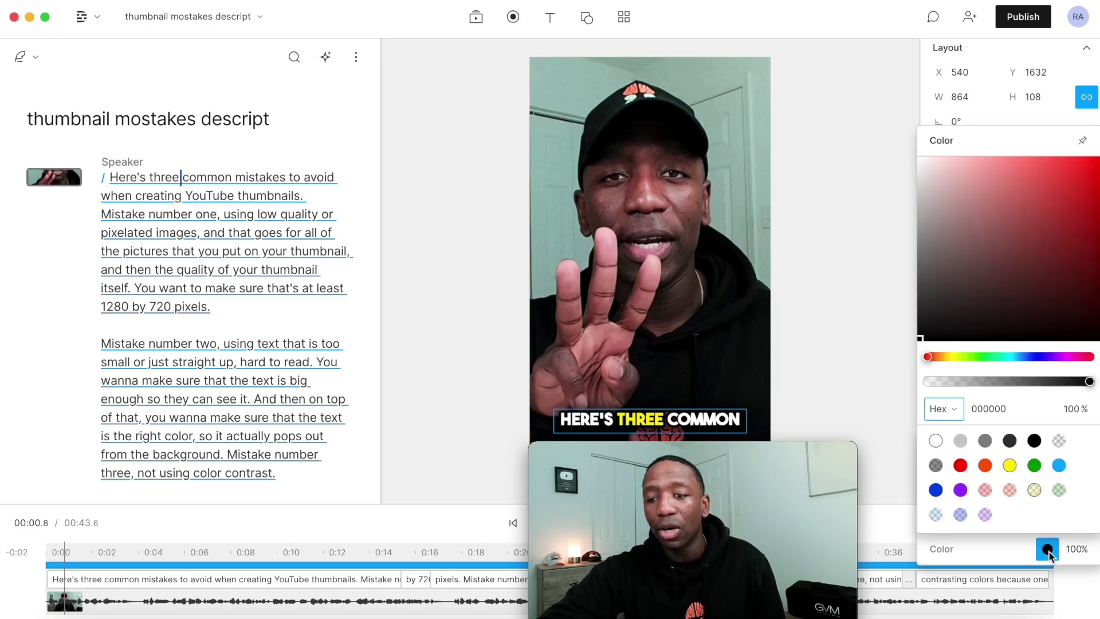
{"action": "left_click", "coordinate": [1001, 409]}
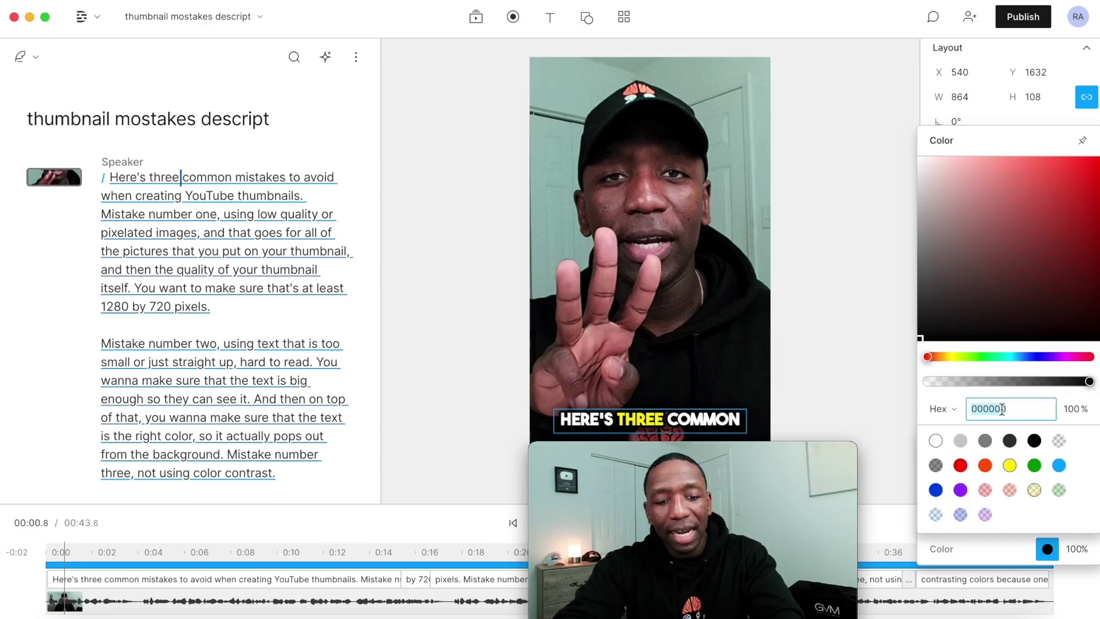
{"action": "type", "text": "030303"}
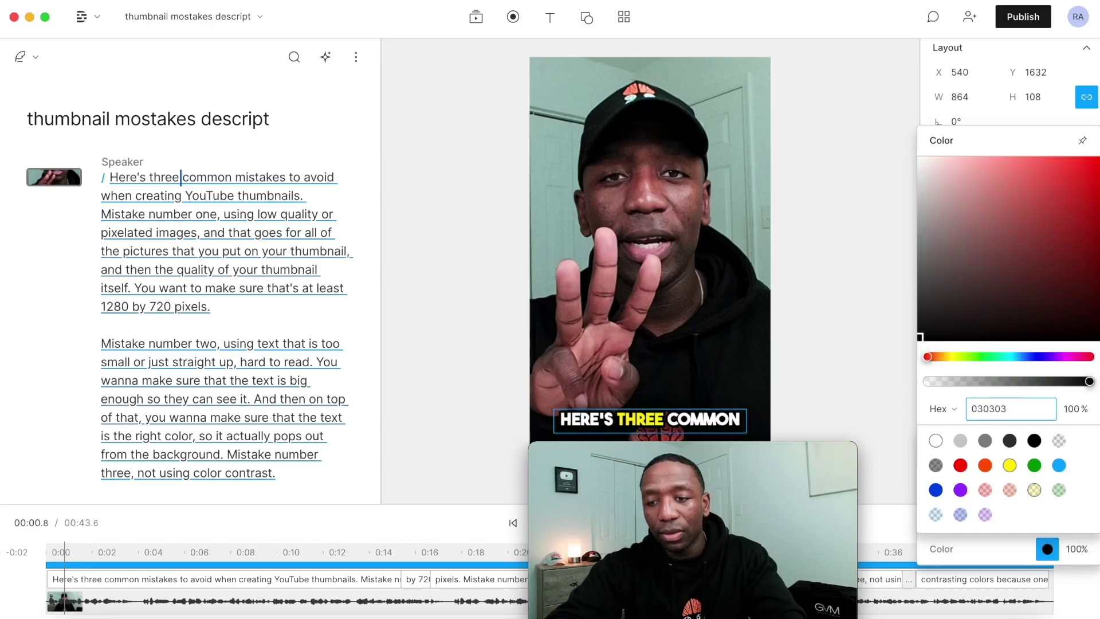
{"action": "key", "text": "Return"}
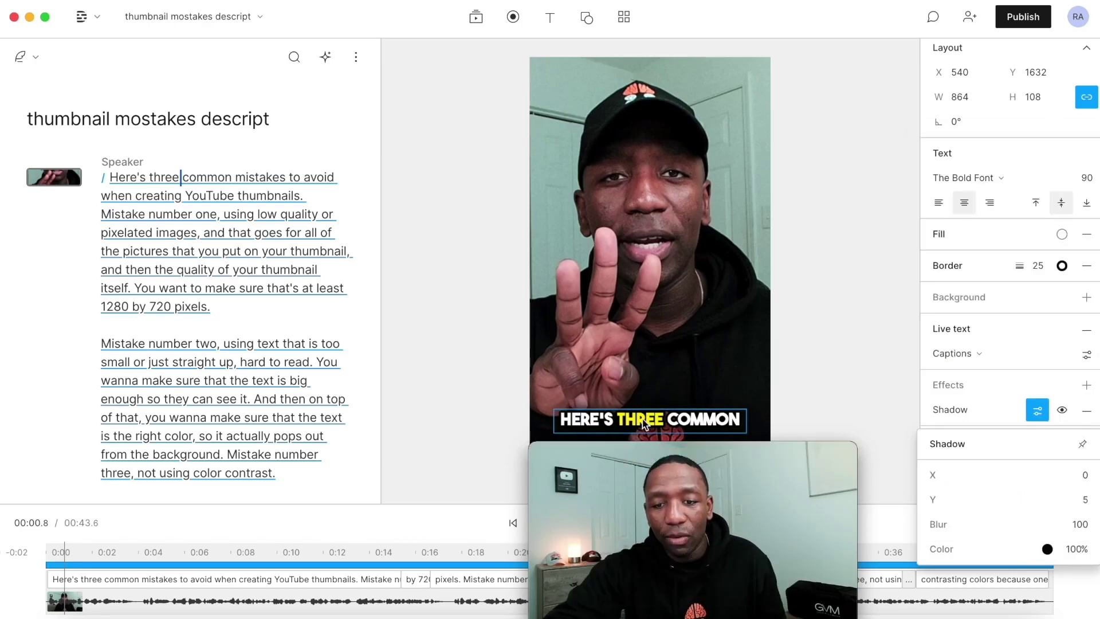
{"action": "left_click_drag", "start_coordinate": [745, 460], "coordinate": [993, 448]}
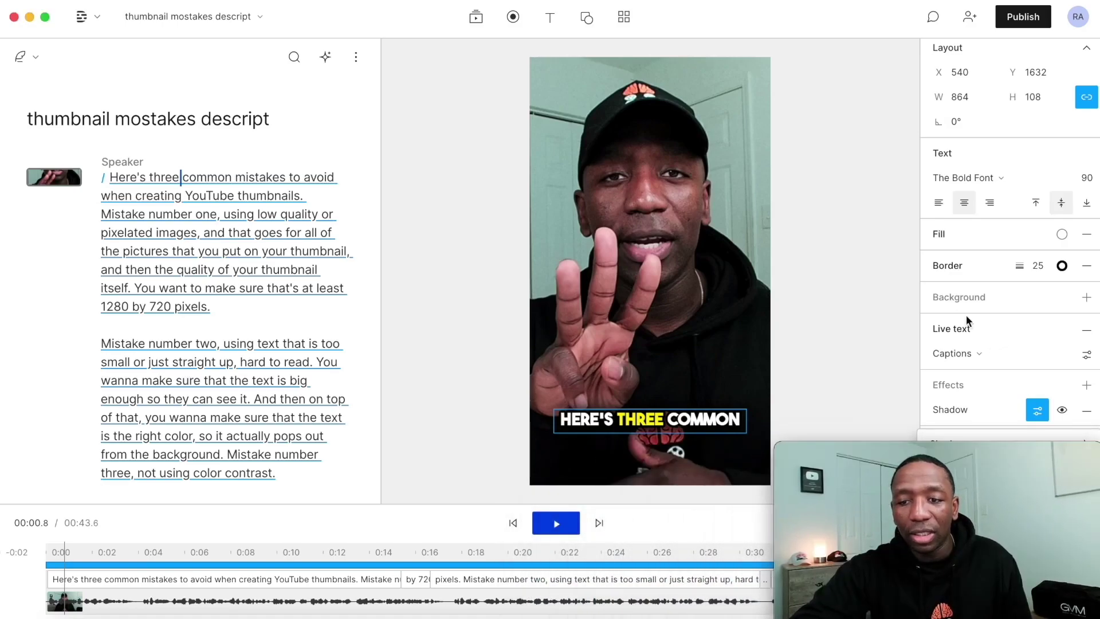
{"action": "left_click", "coordinate": [859, 294]}
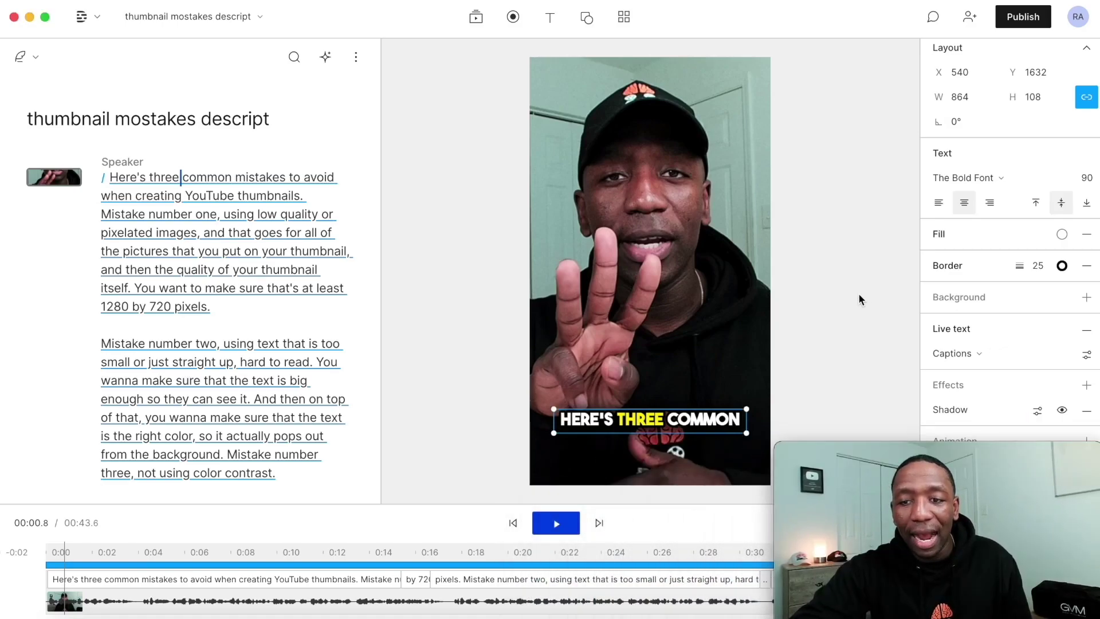
Play the video from "YouTube thumbnails" to check the caption styling, and pause at "using low quality"
{"action": "left_click", "coordinate": [184, 195]}
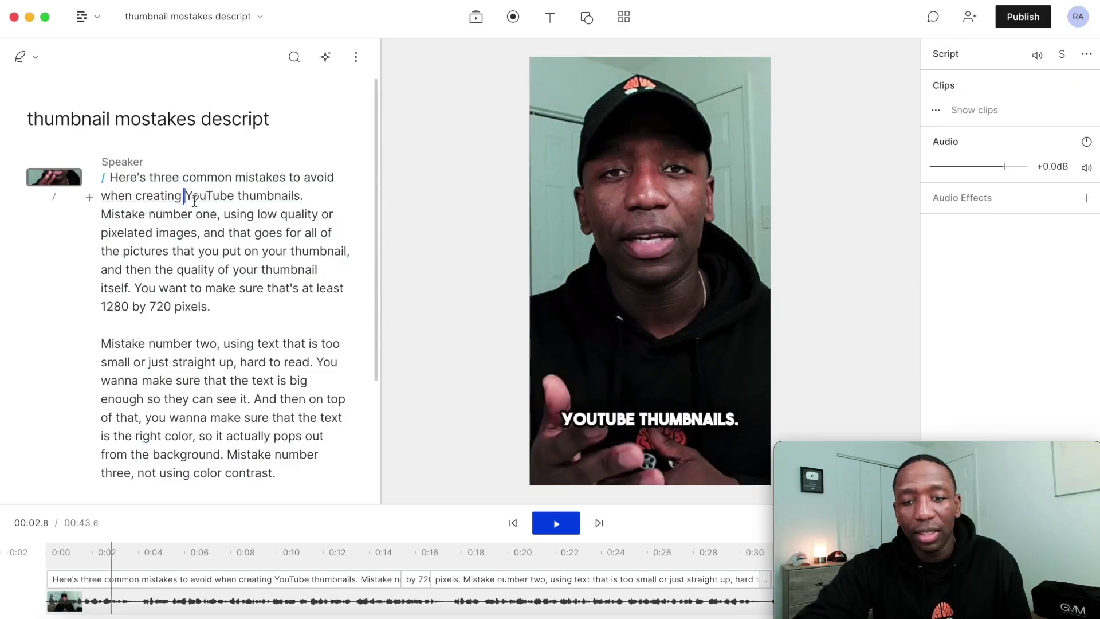
{"action": "key", "text": "space"}
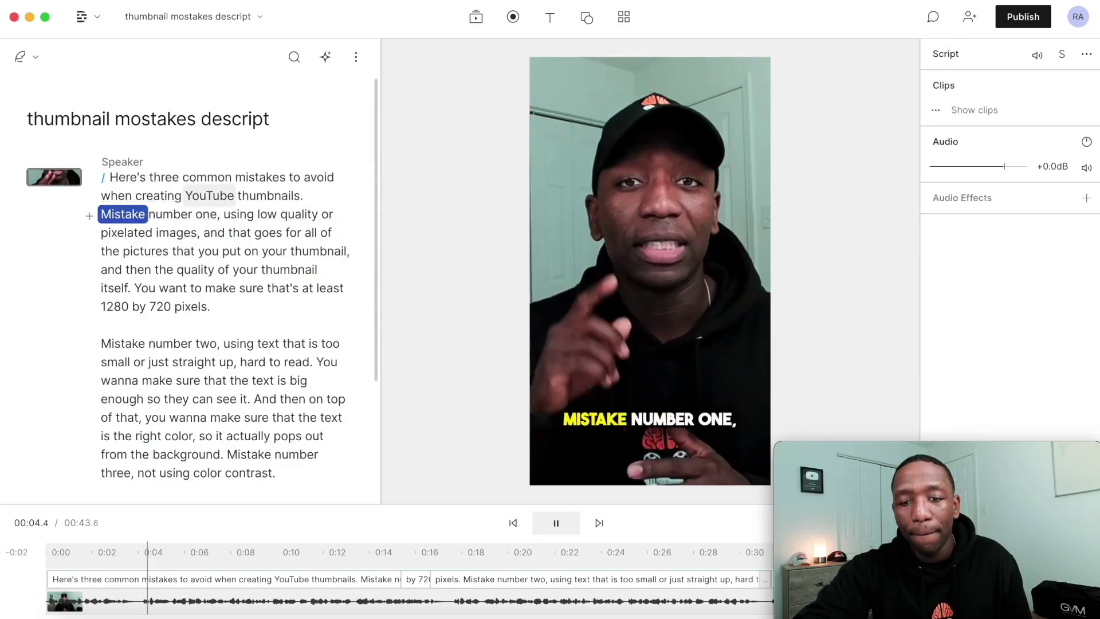
{"action": "key", "text": "space"}
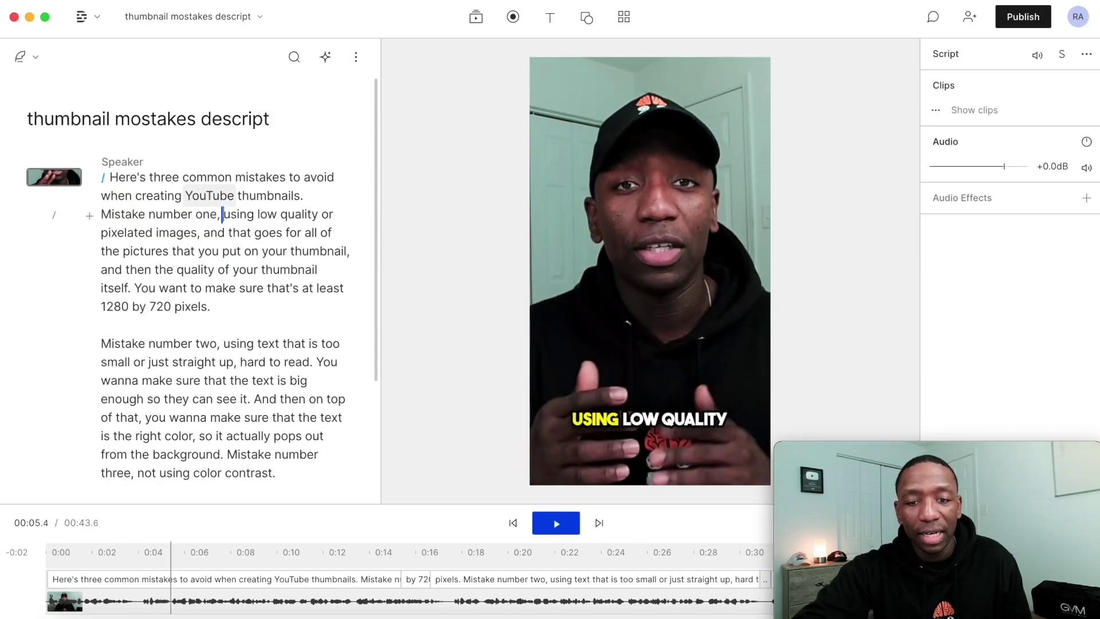
Move the captions higher in the frame, set their Y position to 1400 and collapse the layout settings
{"action": "left_click", "coordinate": [888, 260]}
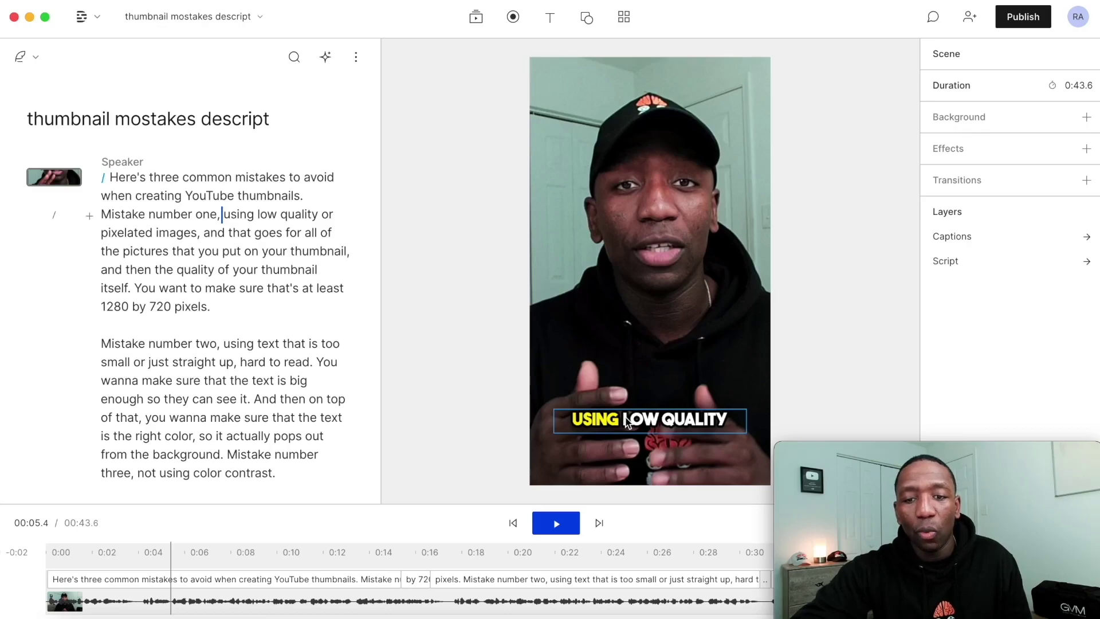
{"action": "left_click_drag", "start_coordinate": [628, 422], "coordinate": [626, 384]}
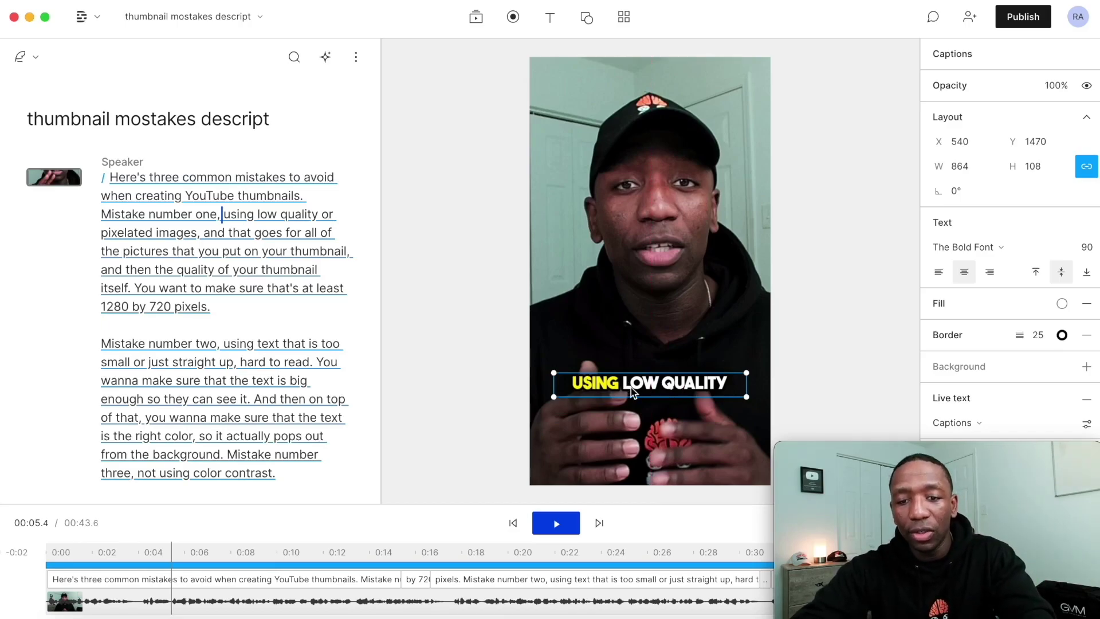
{"action": "left_click", "coordinate": [1043, 141]}
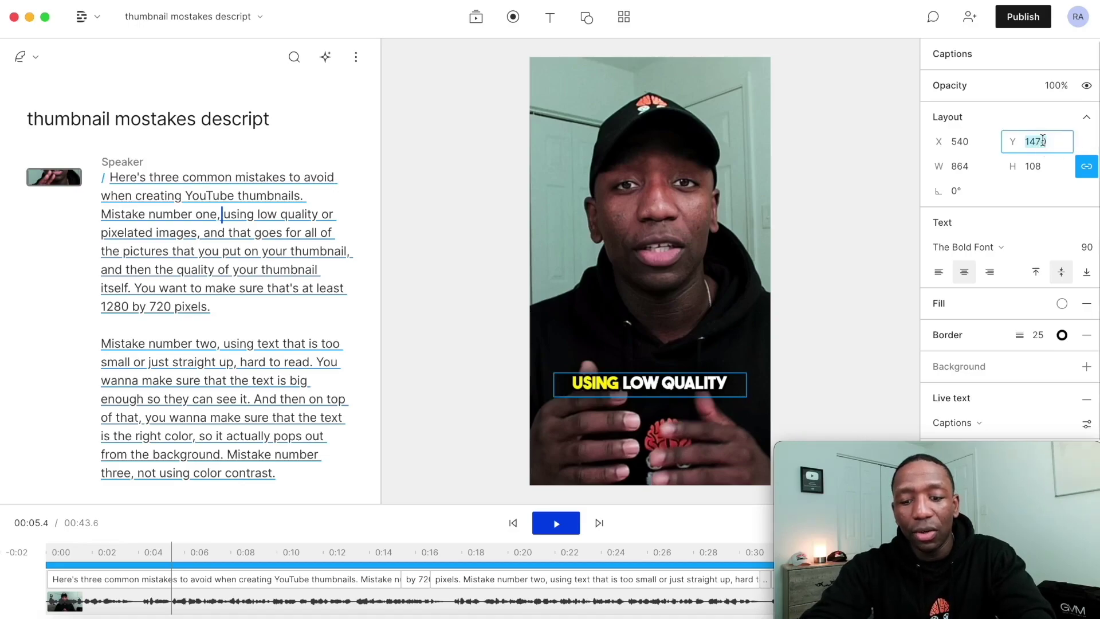
{"action": "type", "text": "1400"}
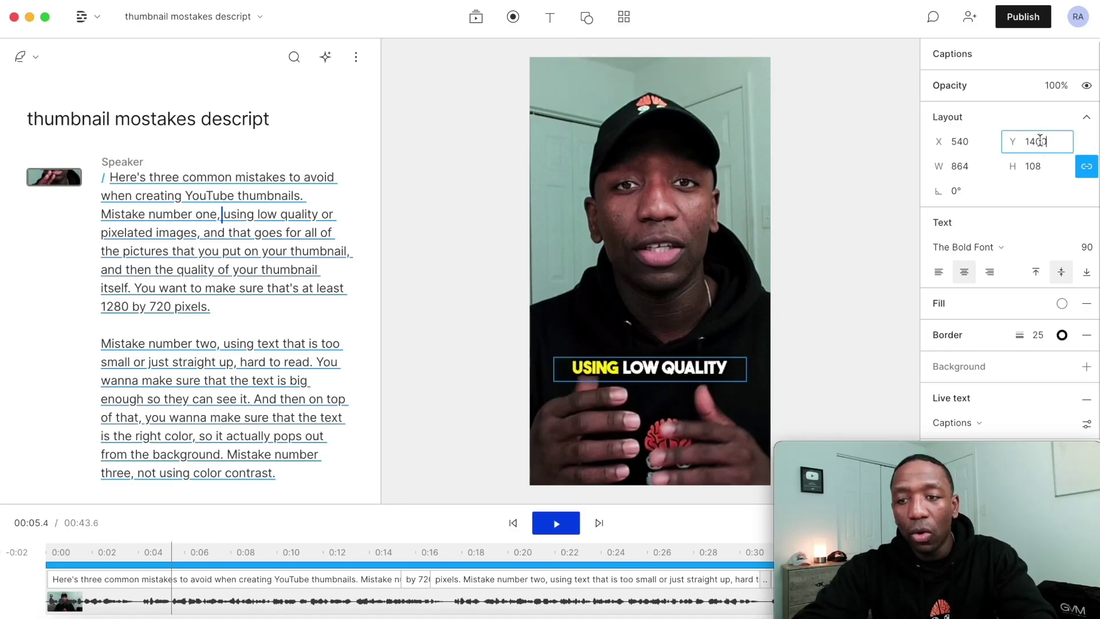
{"action": "left_click", "coordinate": [1038, 117]}
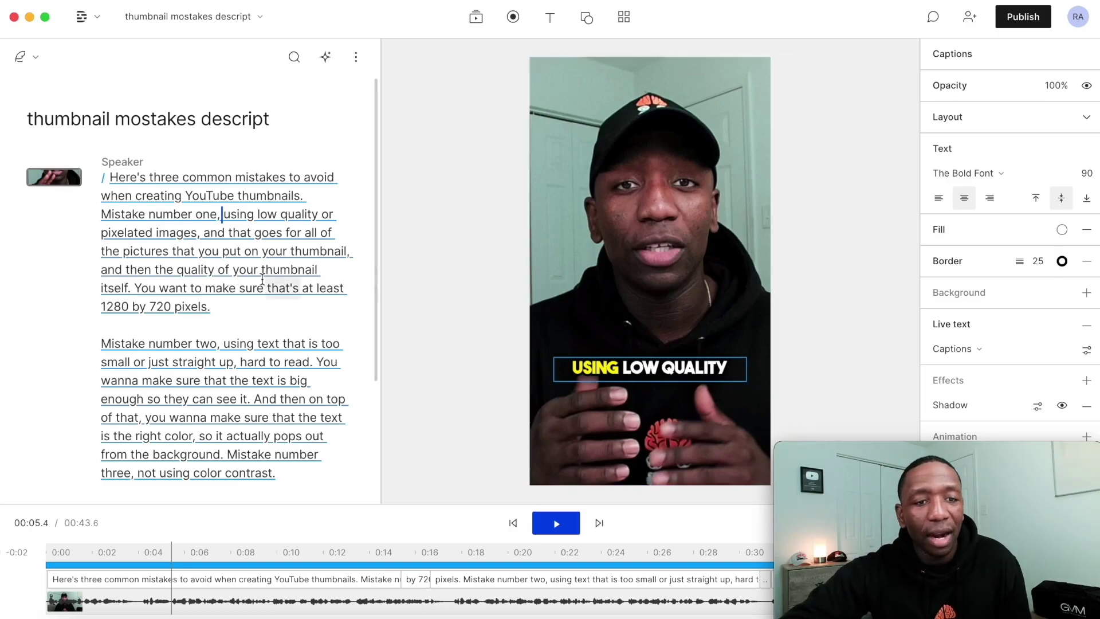
Play the video from "Mistake number one" to check the captions' new position, and pause at "images"
{"action": "left_click", "coordinate": [104, 213]}
{"action": "key", "text": "space"}
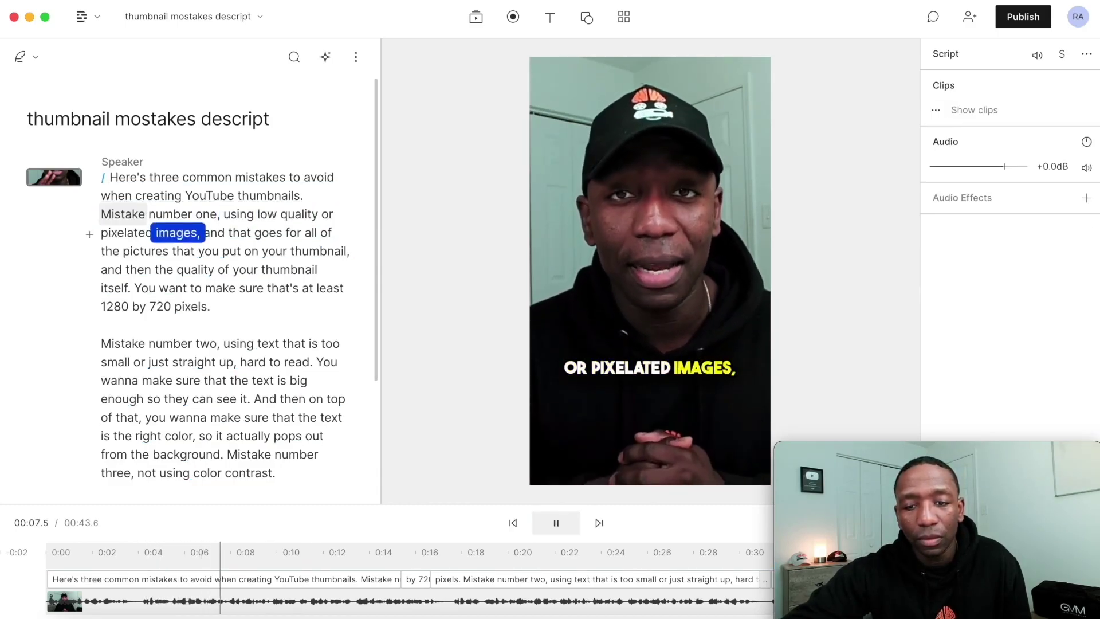
{"action": "key", "text": "space"}
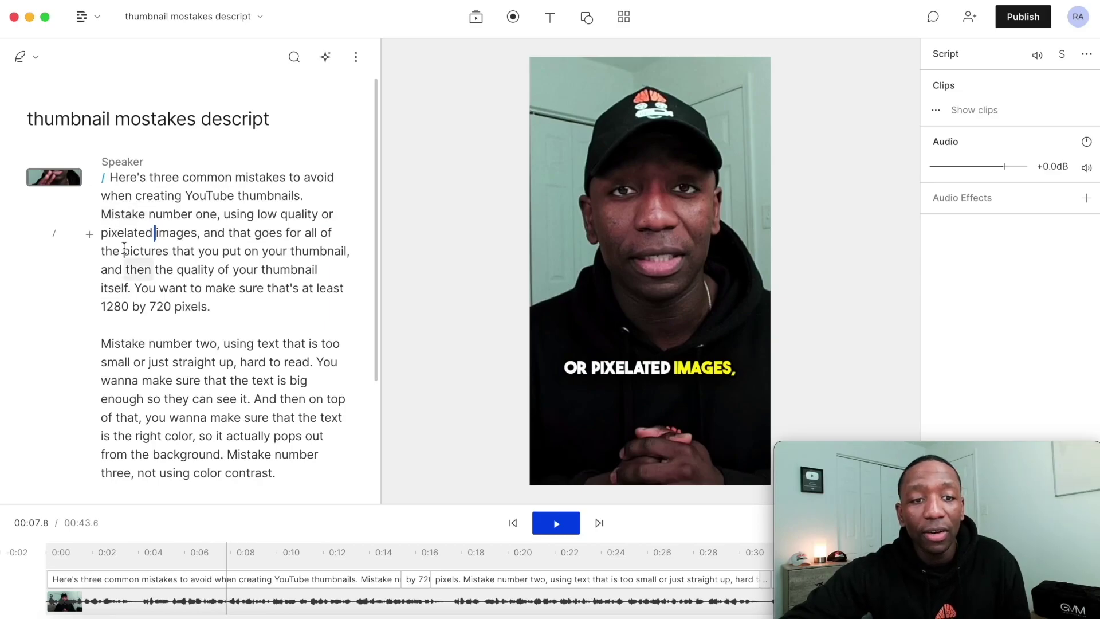
Split the script before "when" and before "YouTube" so that "when creating" forms its own scene
{"action": "left_click", "coordinate": [110, 175]}
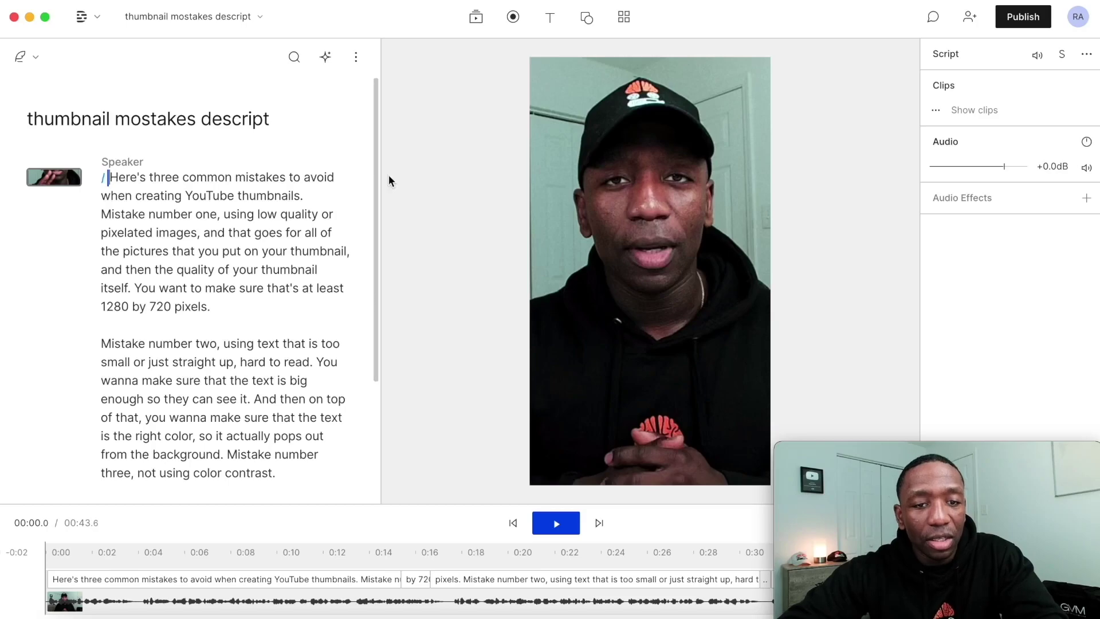
{"action": "left_click", "coordinate": [104, 196]}
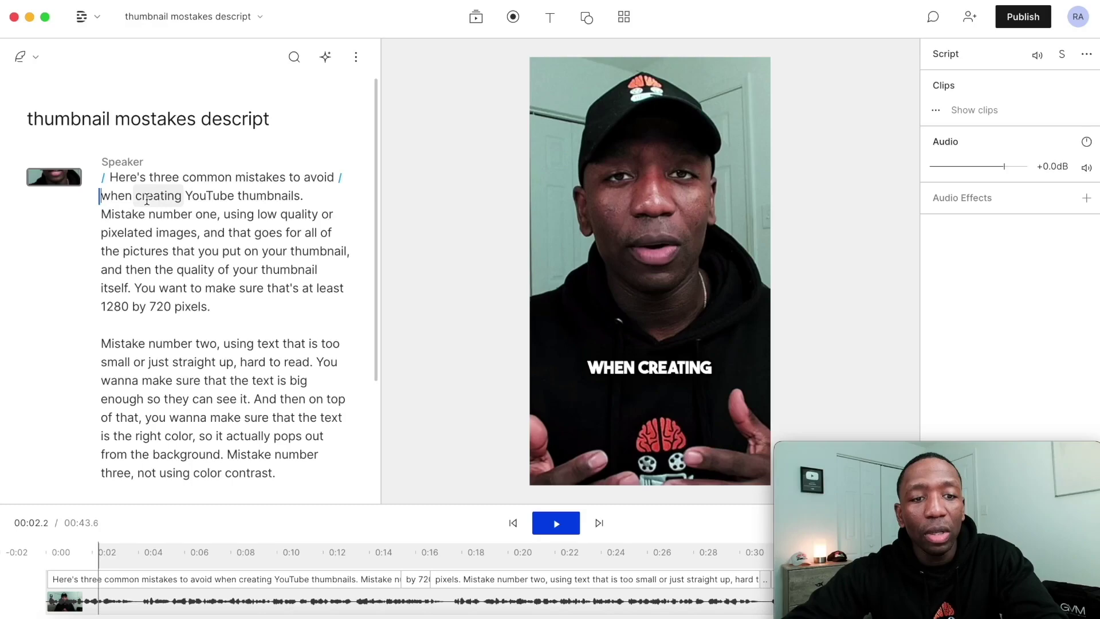
{"action": "left_click", "coordinate": [182, 195]}
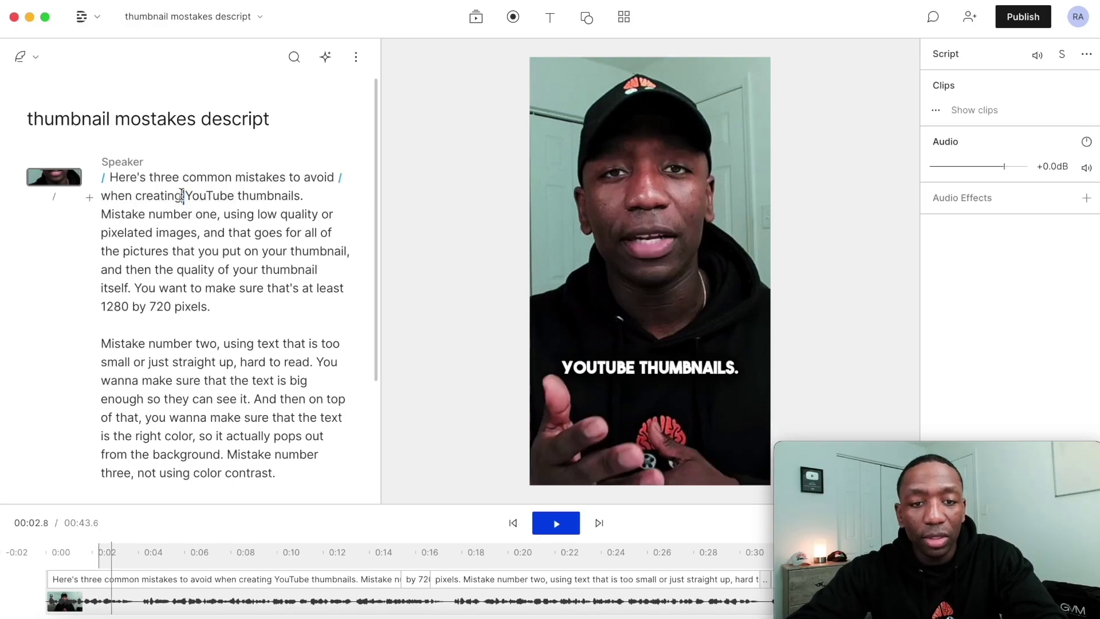
{"action": "type", "text": "/"}
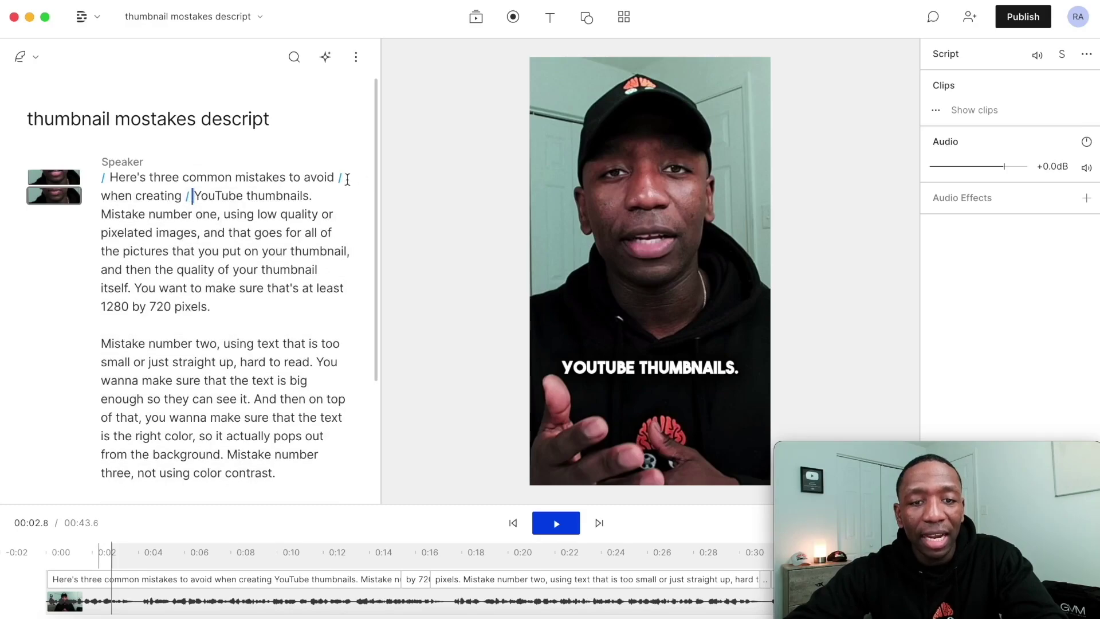
{"action": "left_click", "coordinate": [103, 195]}
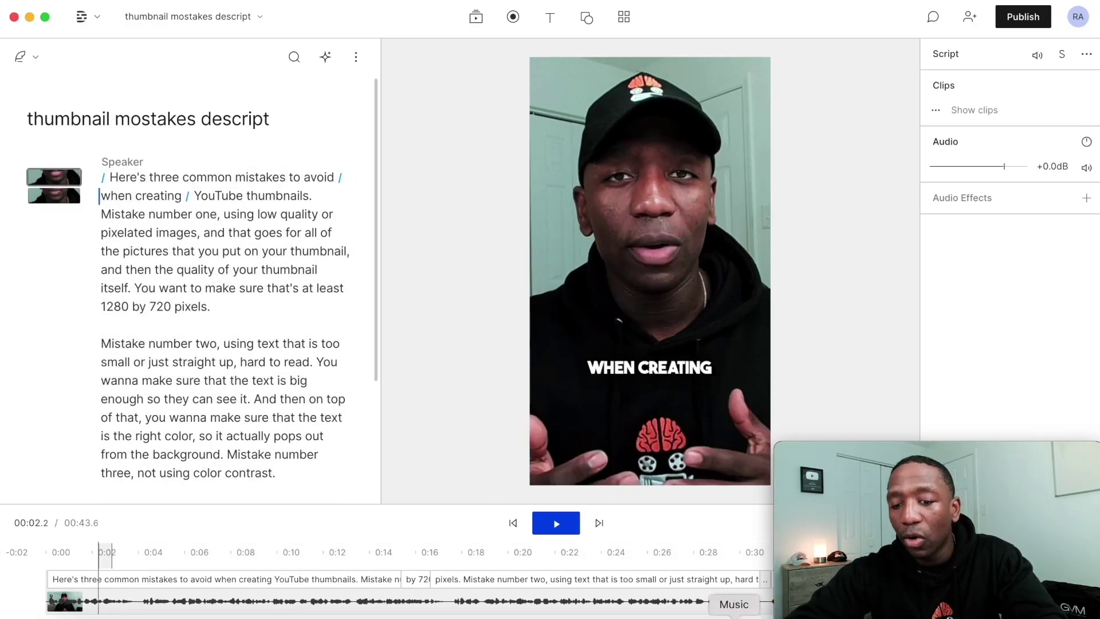
Switch to Emojipedia in the web browser and search for "camera"
{"action": "left_click", "coordinate": [700, 611]}
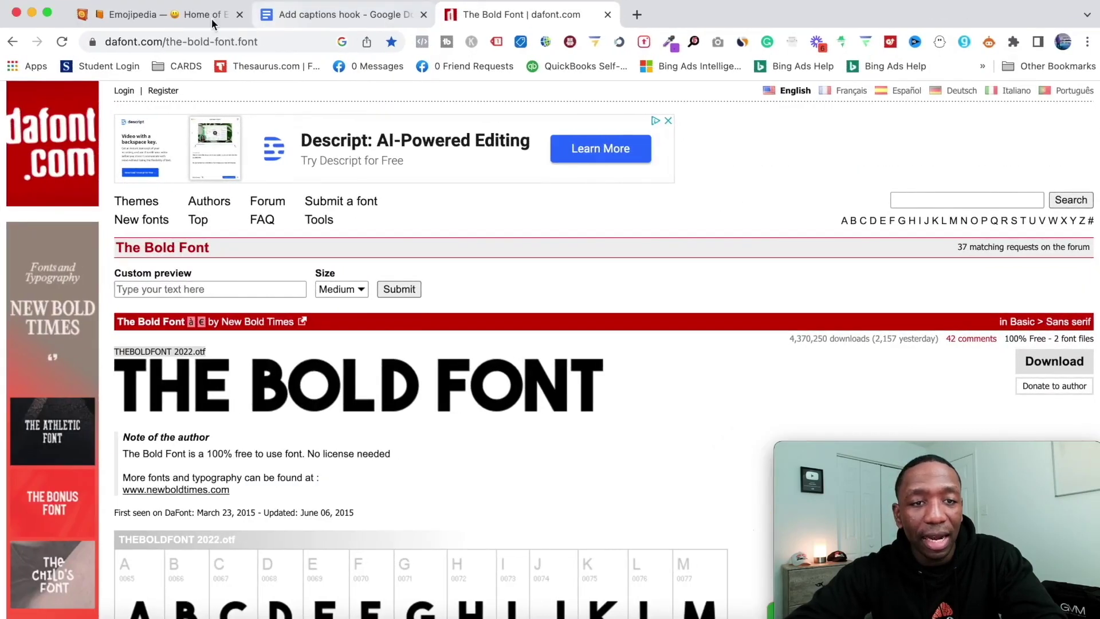
{"action": "left_click", "coordinate": [161, 16]}
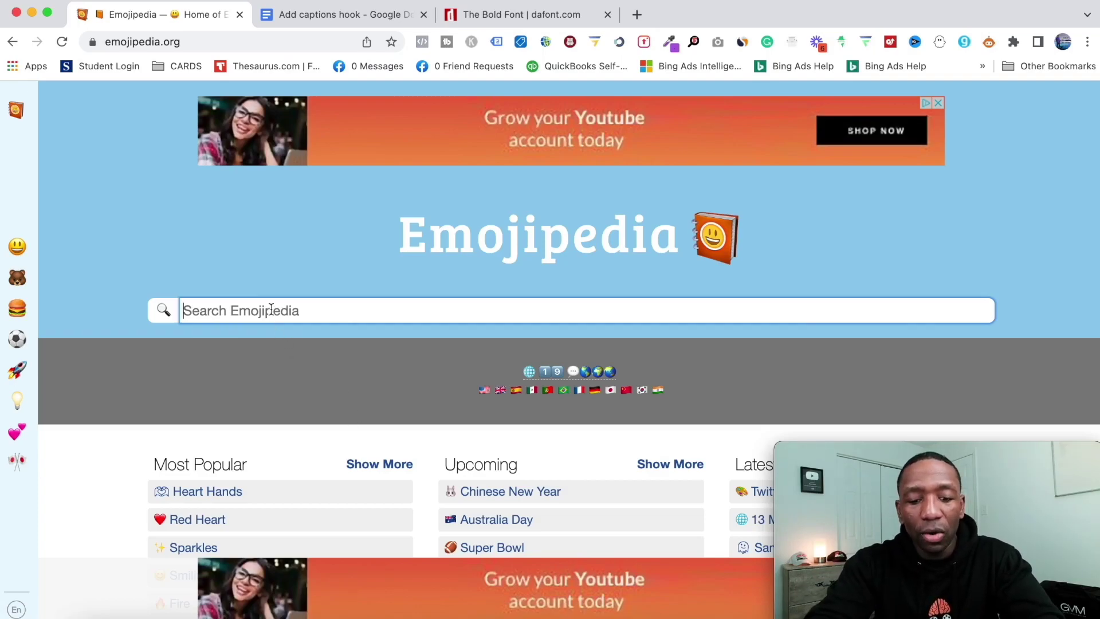
{"action": "type", "text": "ca"}
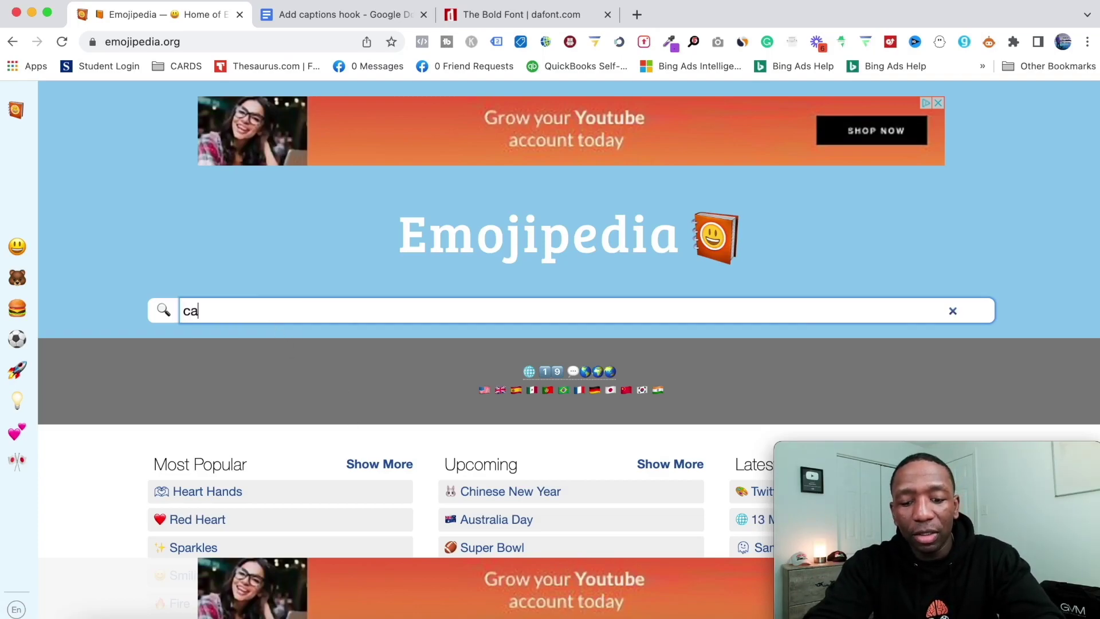
{"action": "type", "text": "mera"}
{"action": "key", "text": "Return"}
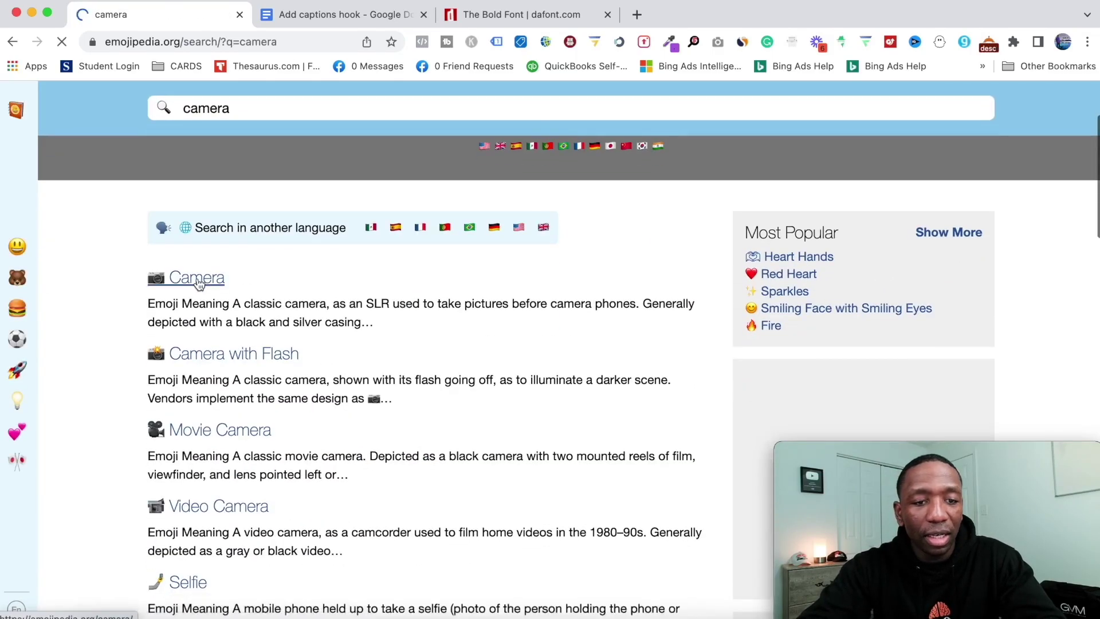
Open the entry for the Camera emoji and copy the emoji
{"action": "left_click", "coordinate": [198, 281]}
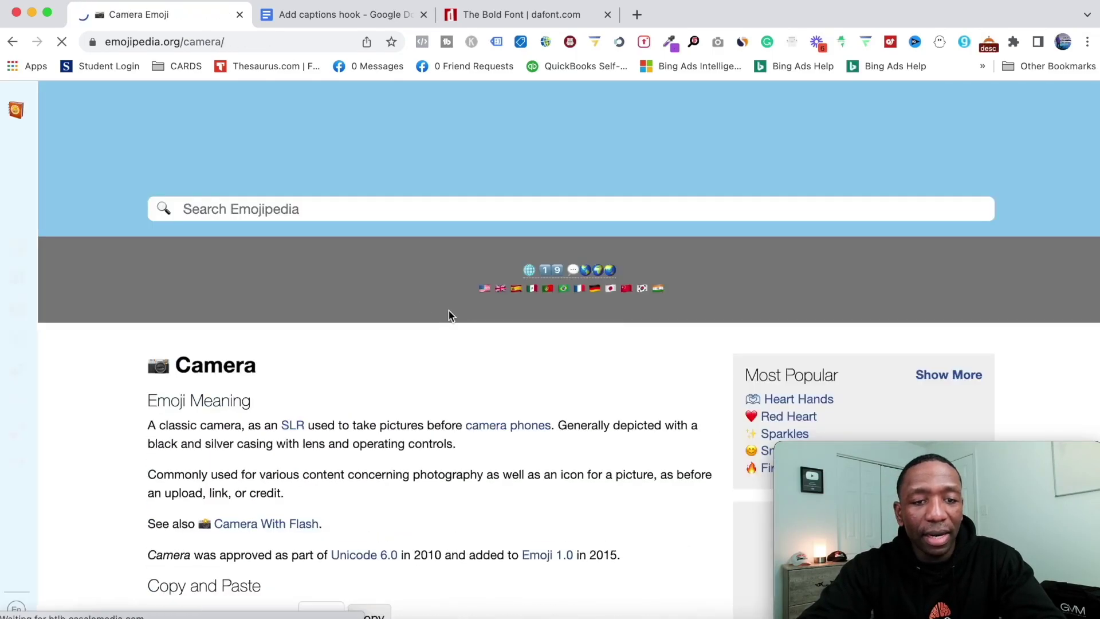
{"action": "scroll", "coordinate": [614, 327], "scroll_direction": "down", "scroll_amount": 3}
{"action": "left_click", "coordinate": [363, 483]}
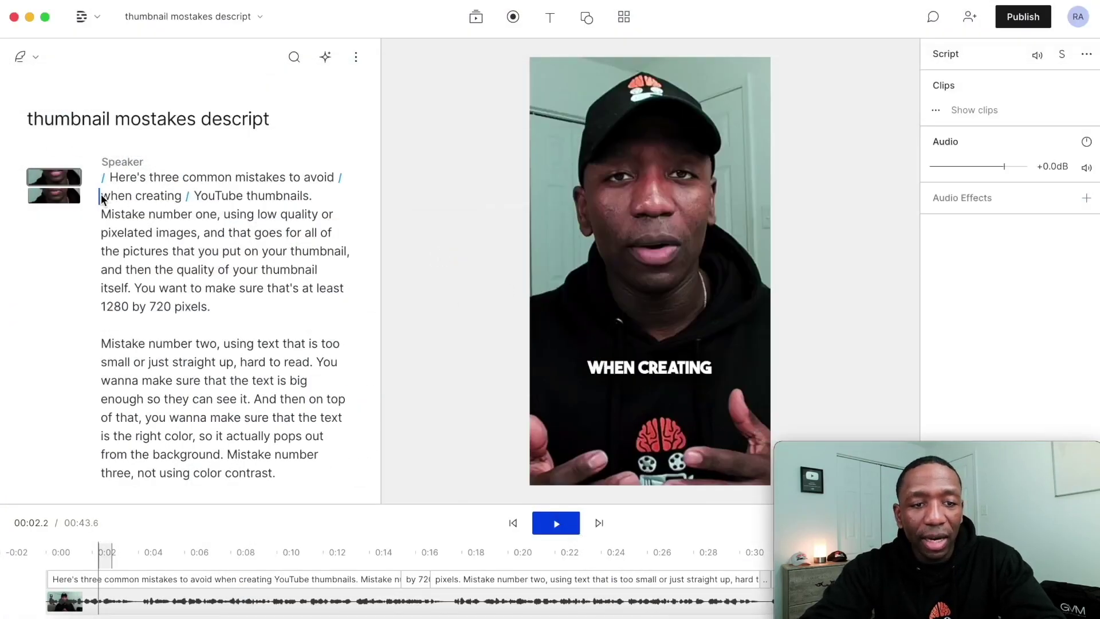
Switch back to Descript and correct the transcript text "when creating" to "when creating 📷"
{"action": "left_click_drag", "start_coordinate": [101, 196], "coordinate": [182, 196]}
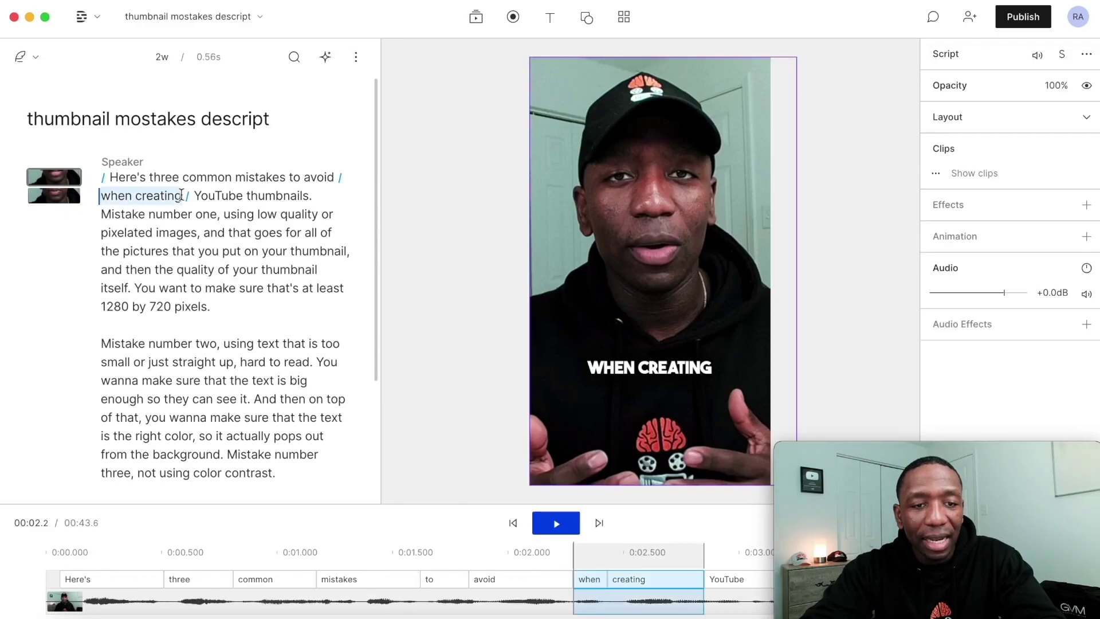
{"action": "left_click", "coordinate": [21, 165]}
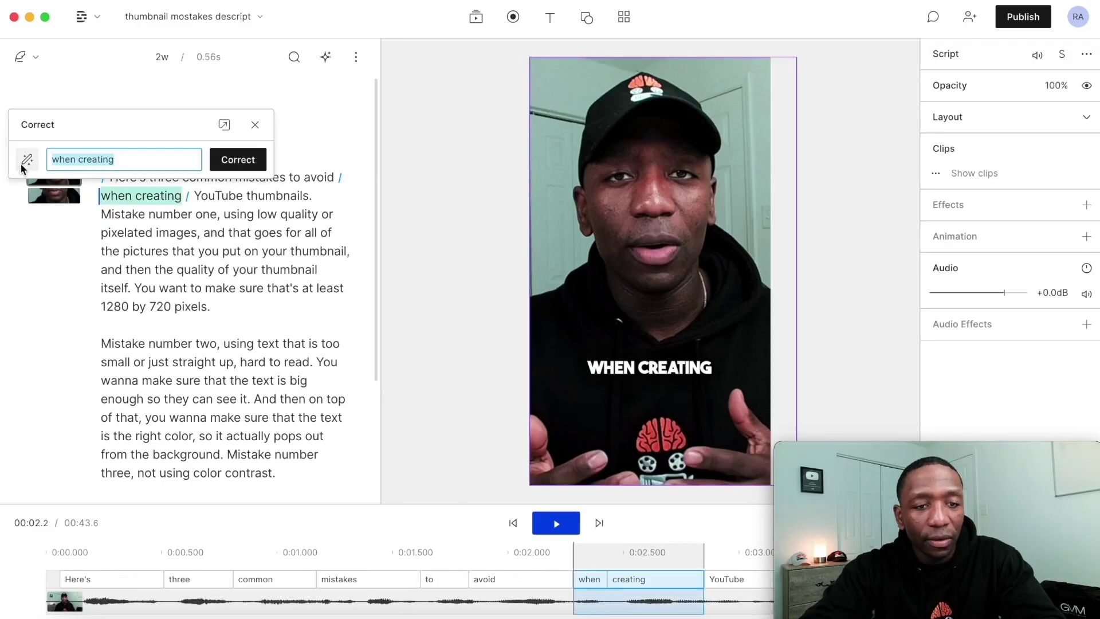
{"action": "left_click", "coordinate": [143, 158]}
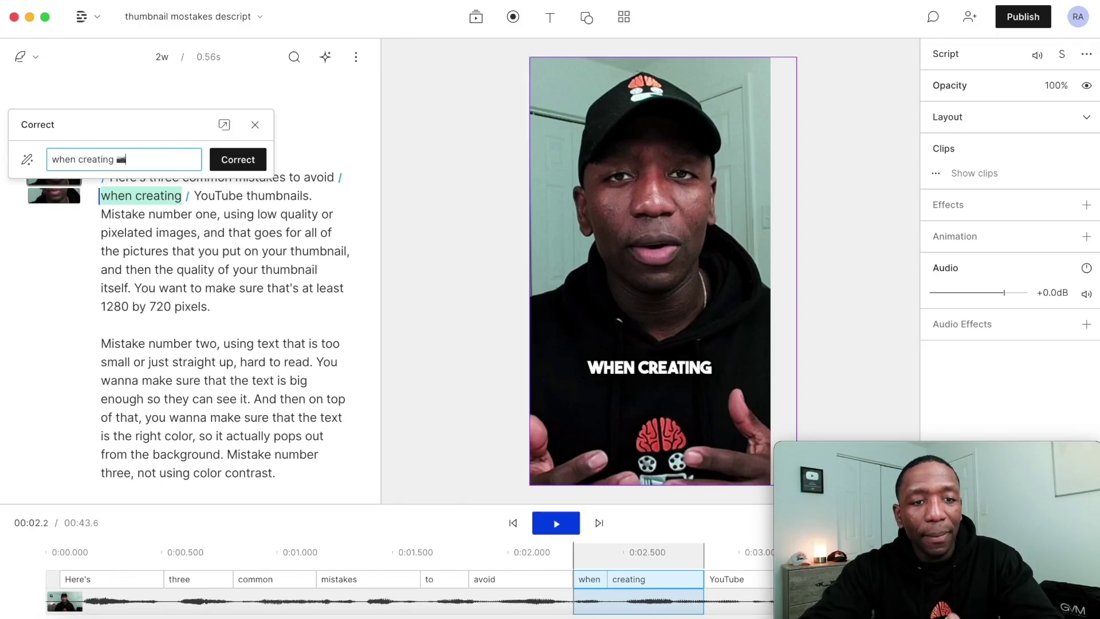
{"action": "left_click", "coordinate": [240, 160]}
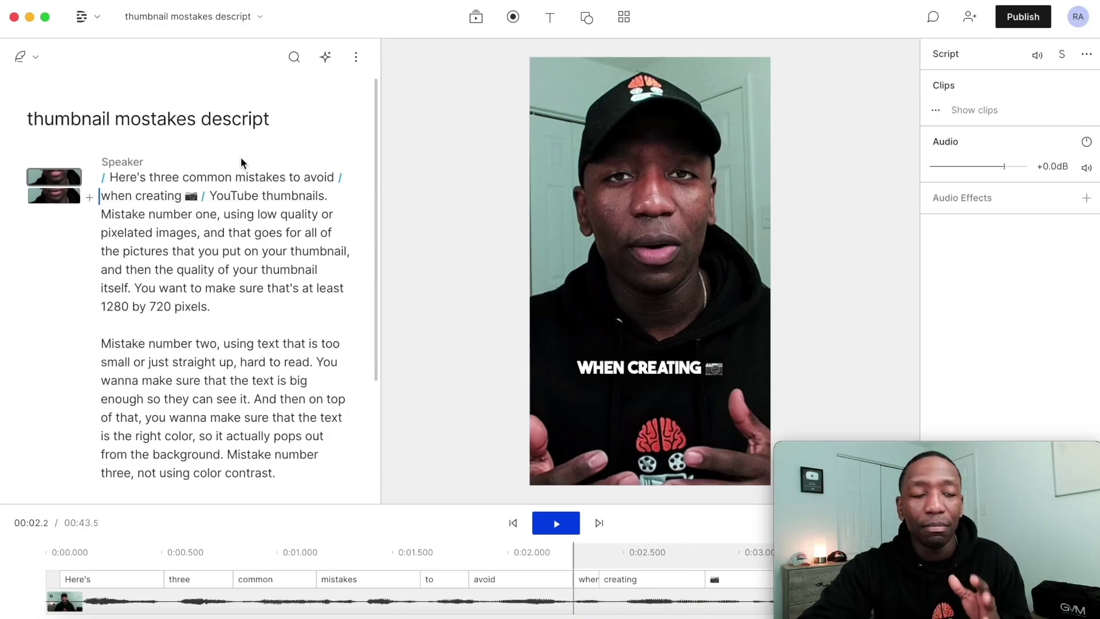
{"action": "left_click", "coordinate": [209, 196]}
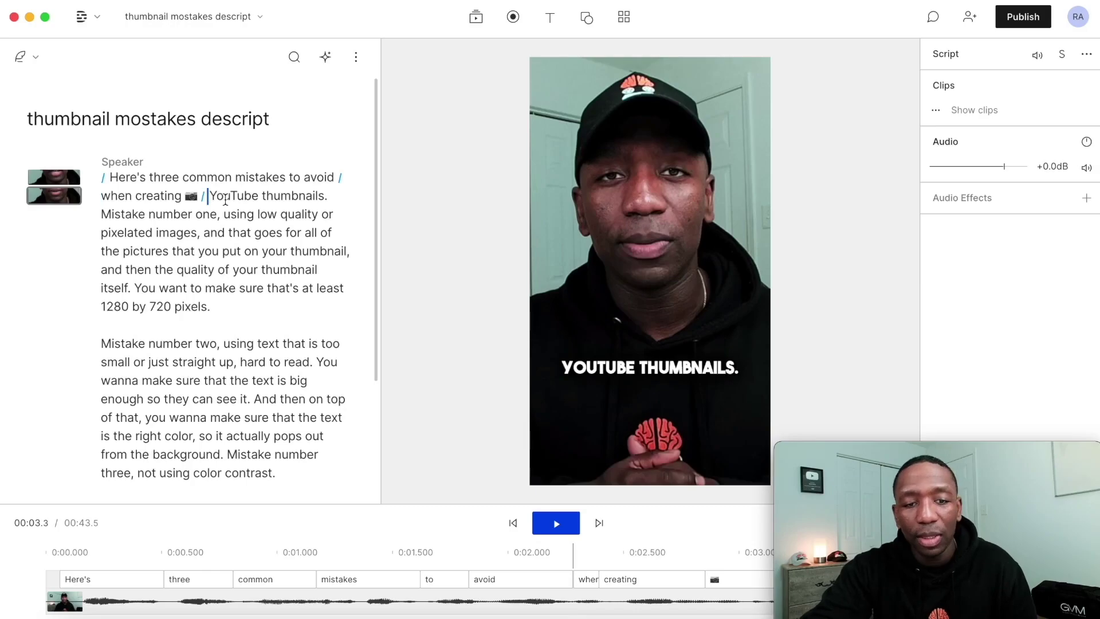
{"action": "key", "text": "Return"}
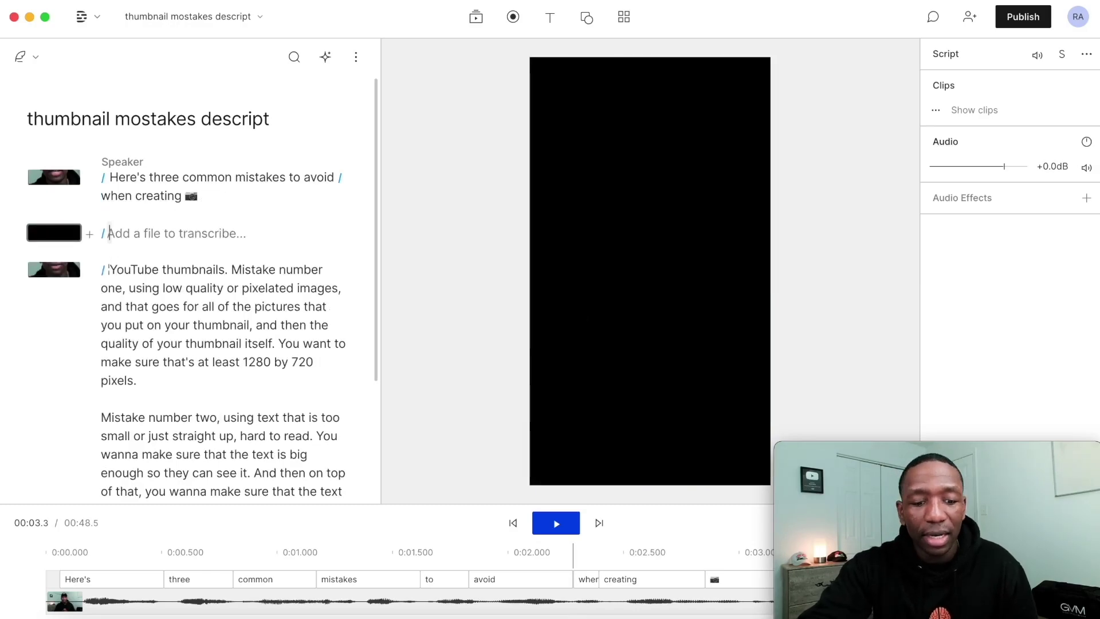
{"action": "key", "text": "BackSpace"}
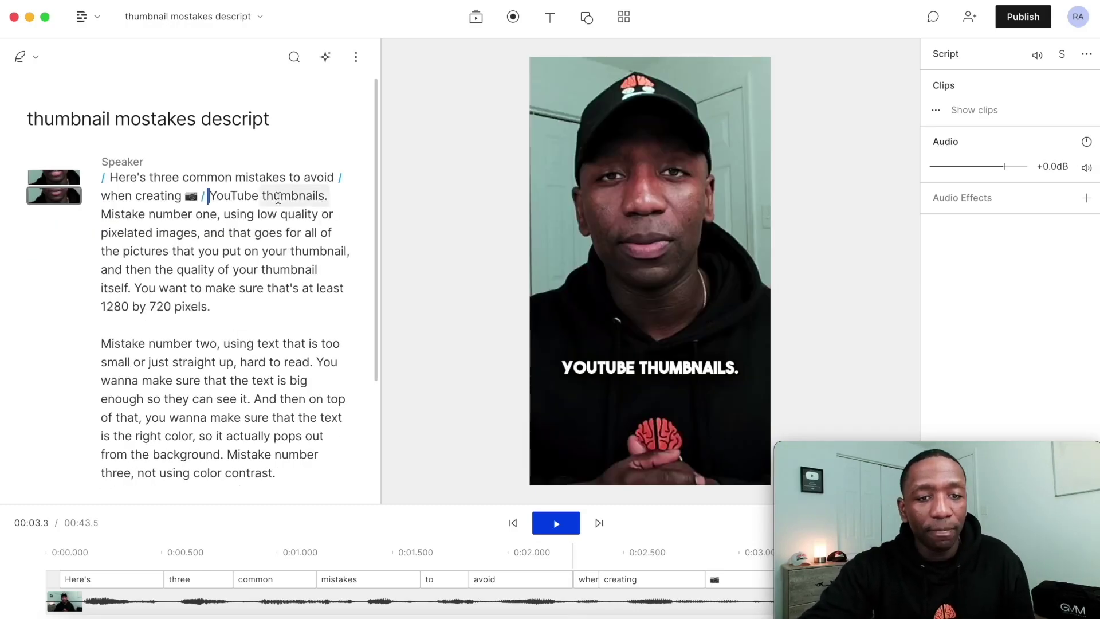
Split the script before "Mistake" and before "using" so that "Mistake number one," forms its own scene
{"action": "left_click", "coordinate": [103, 216]}
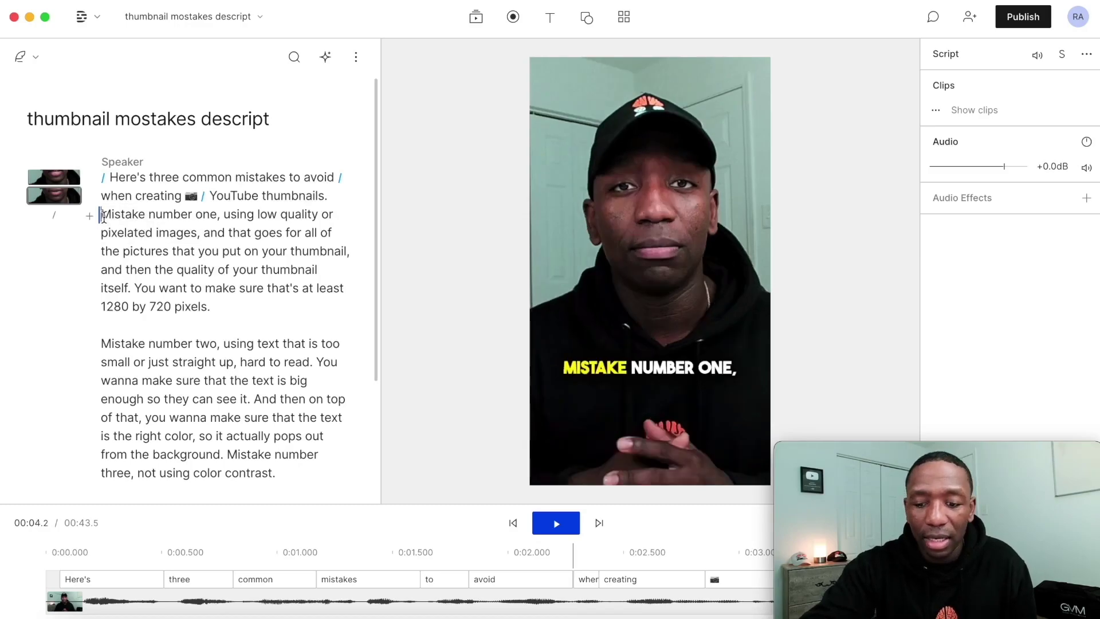
{"action": "type", "text": "/"}
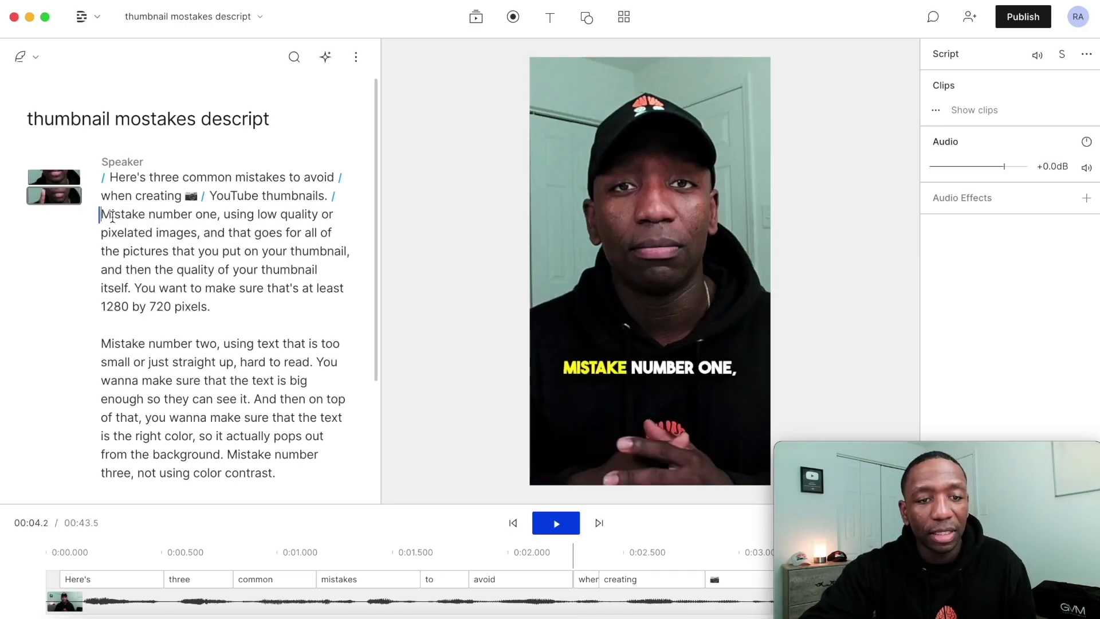
{"action": "left_click", "coordinate": [221, 213]}
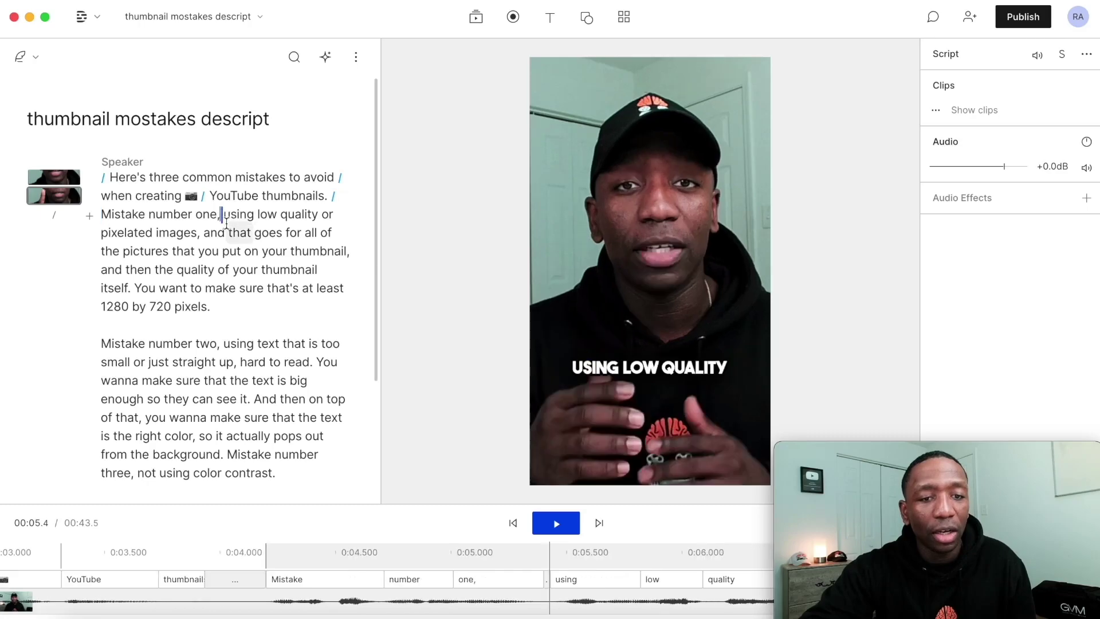
{"action": "type", "text": "/"}
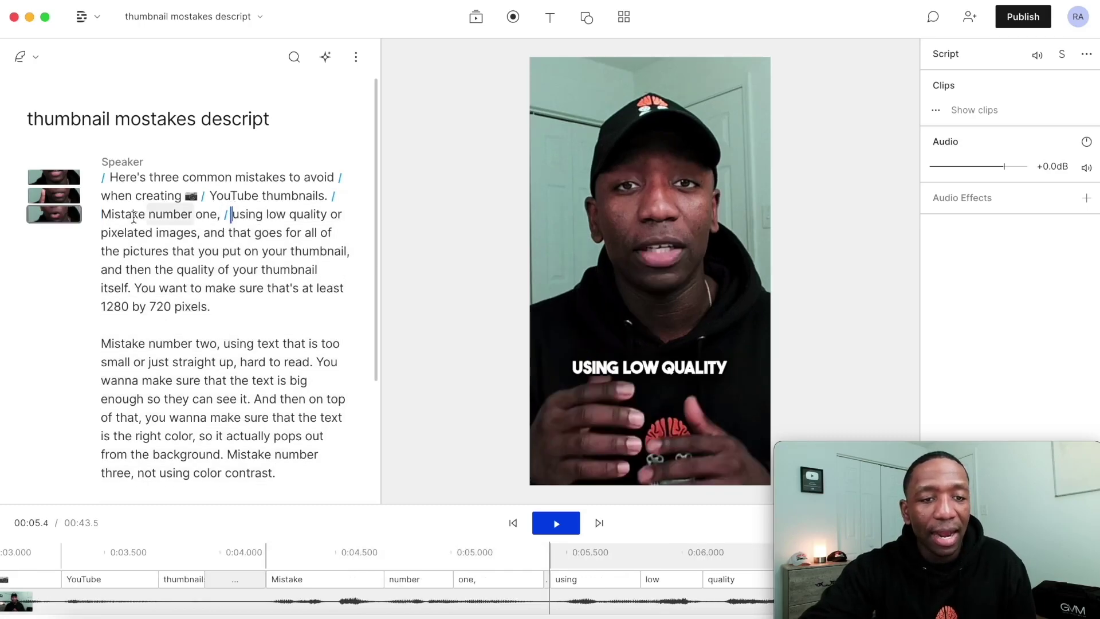
{"action": "left_click", "coordinate": [102, 213]}
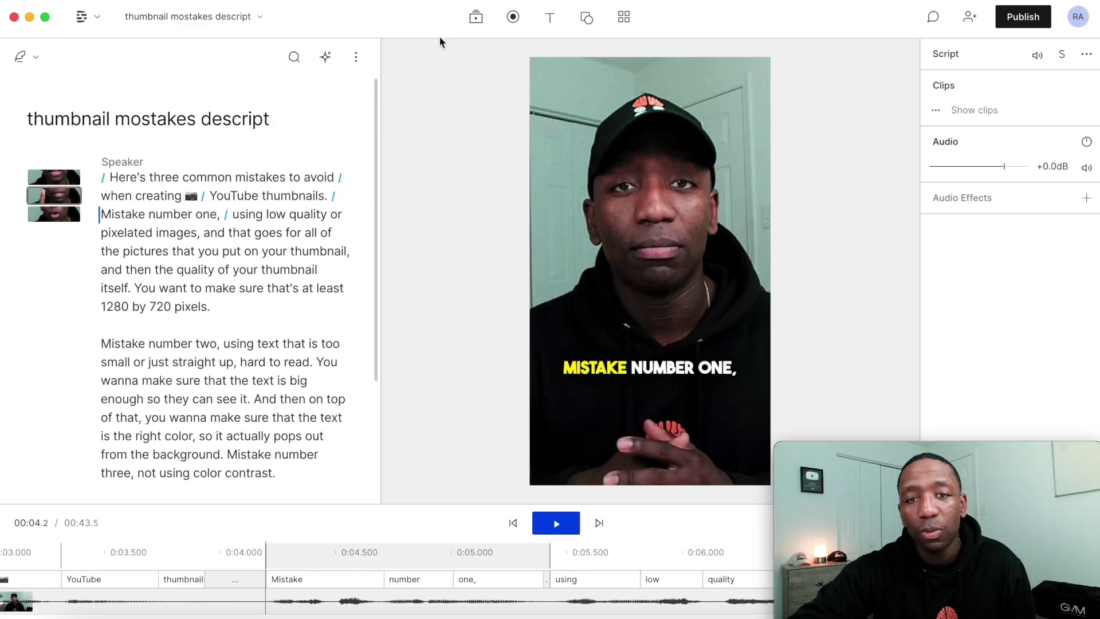
Search the media library's stock videos for "baseball" and browse the clips
{"action": "left_click", "coordinate": [476, 17]}
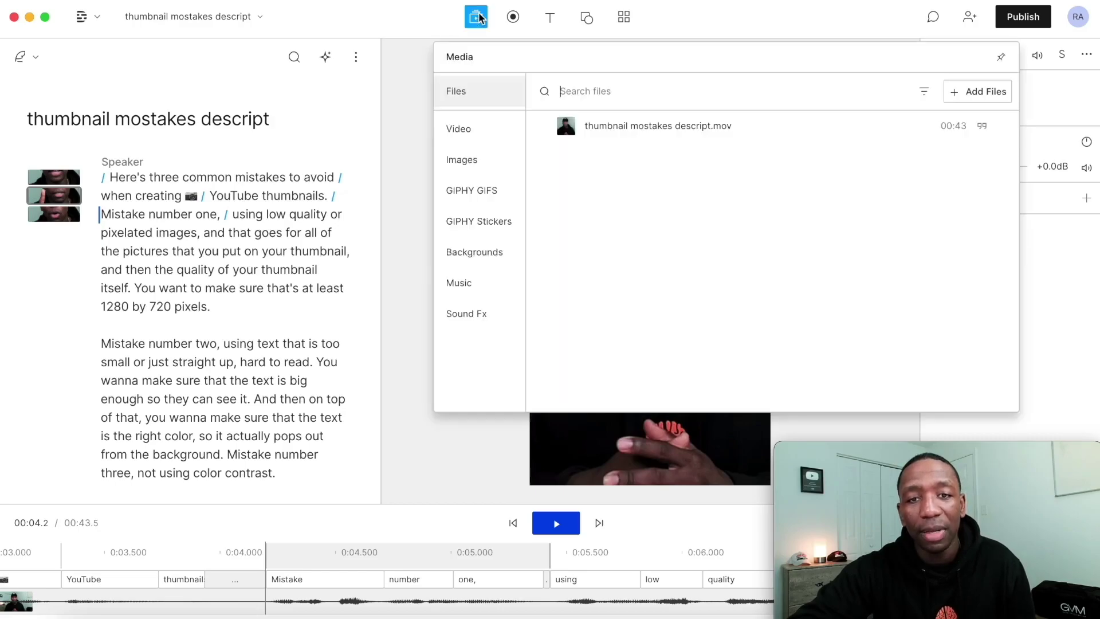
{"action": "left_click", "coordinate": [471, 130]}
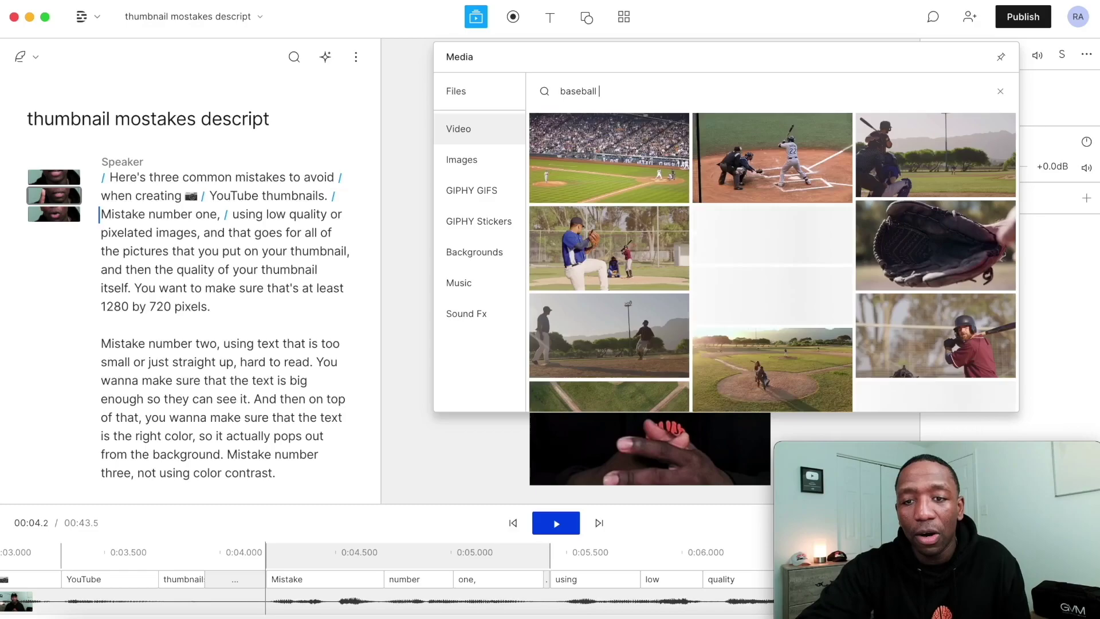
{"action": "scroll", "coordinate": [775, 228], "scroll_direction": "down", "scroll_amount": 2}
{"action": "scroll", "coordinate": [776, 228], "scroll_direction": "down", "scroll_amount": 1}
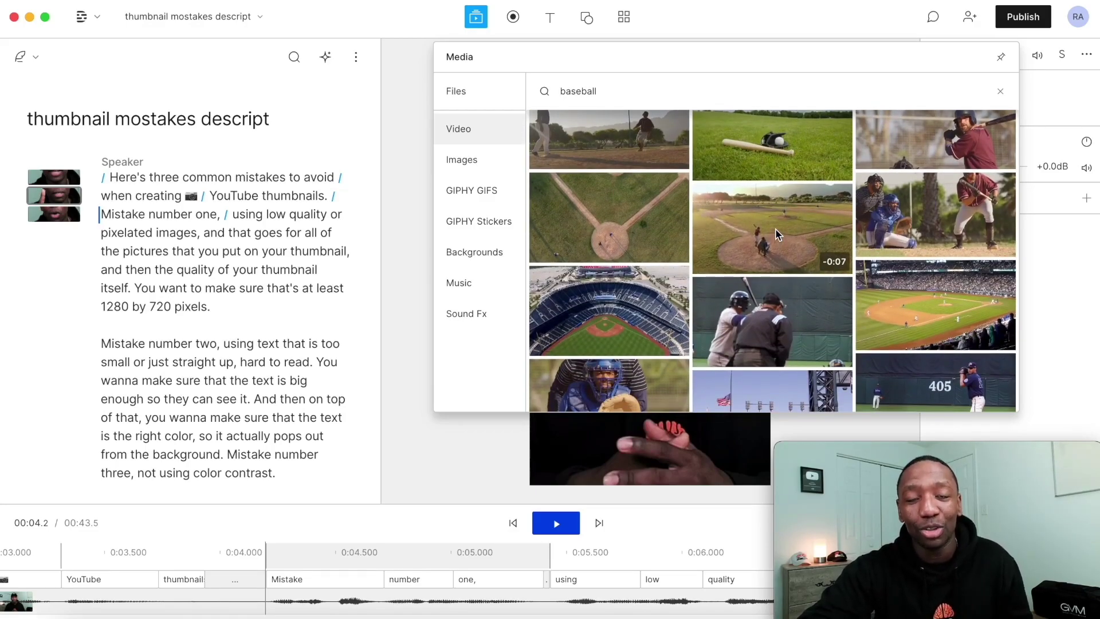
Clear the "baseball" search and look through the stock images, GIPHY GIFs, GIPHY stickers, backgrounds, sound effects and music
{"action": "left_click", "coordinate": [475, 164]}
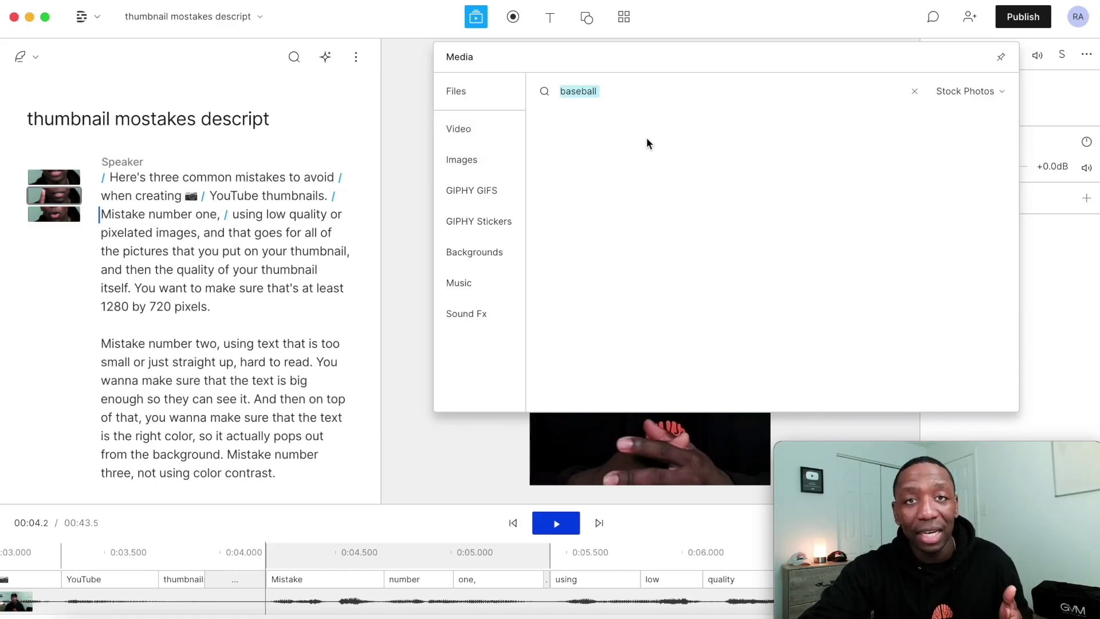
{"action": "key", "text": "BackSpace"}
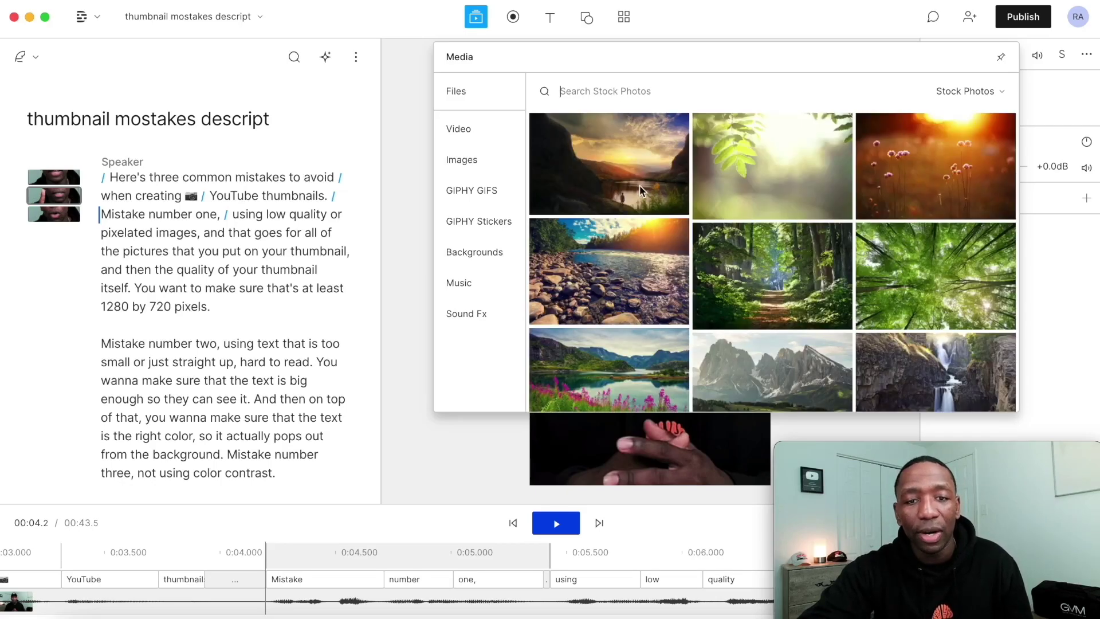
{"action": "left_click", "coordinate": [458, 192]}
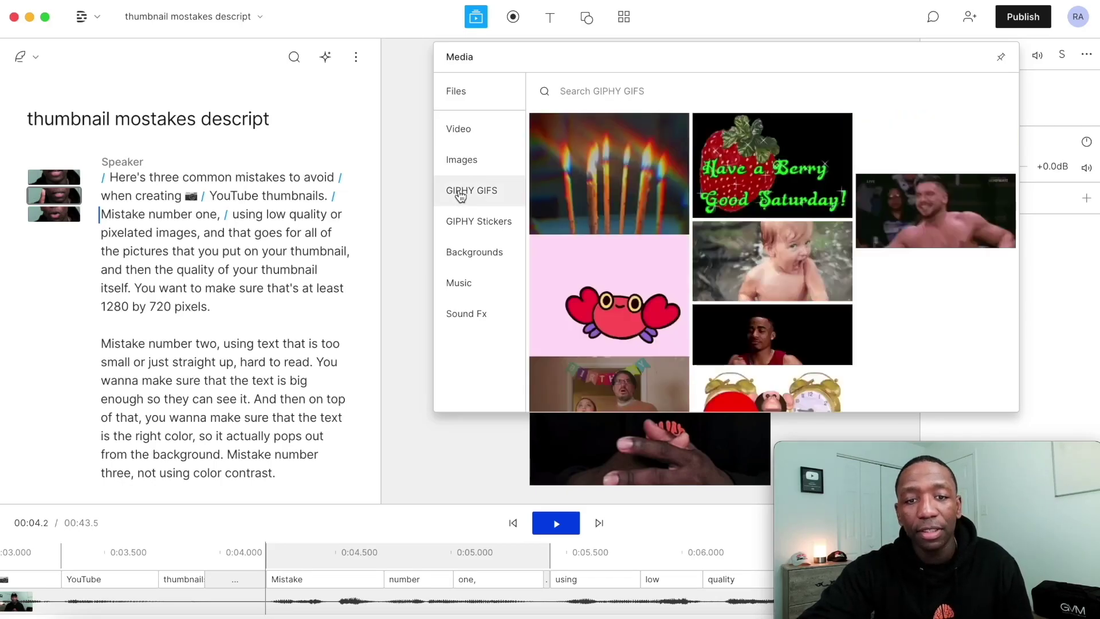
{"action": "left_click", "coordinate": [482, 234]}
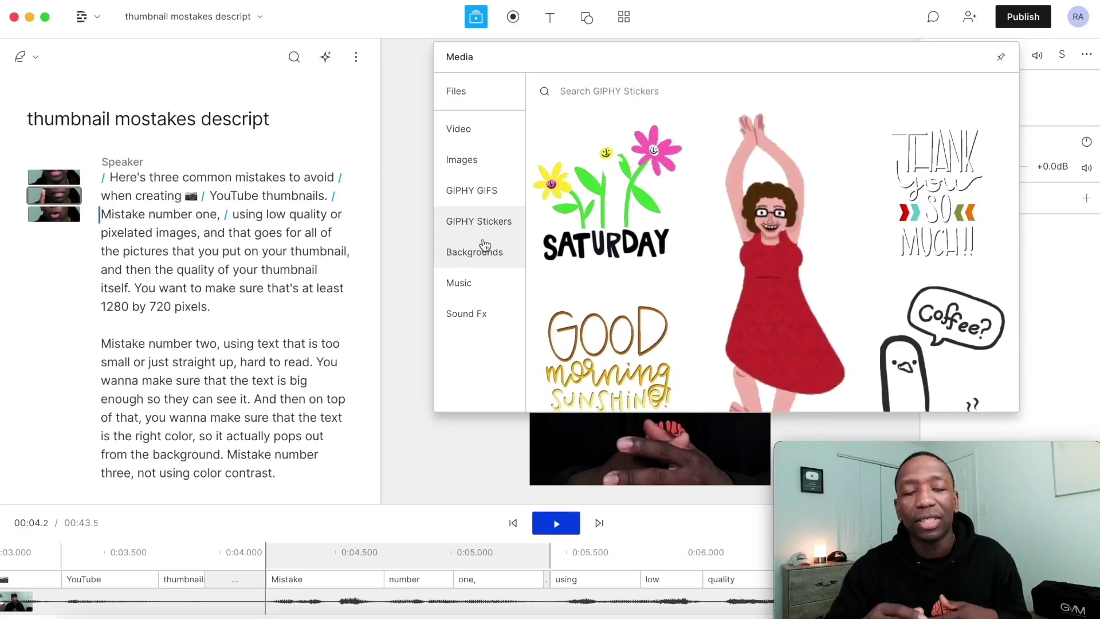
{"action": "left_click", "coordinate": [483, 257]}
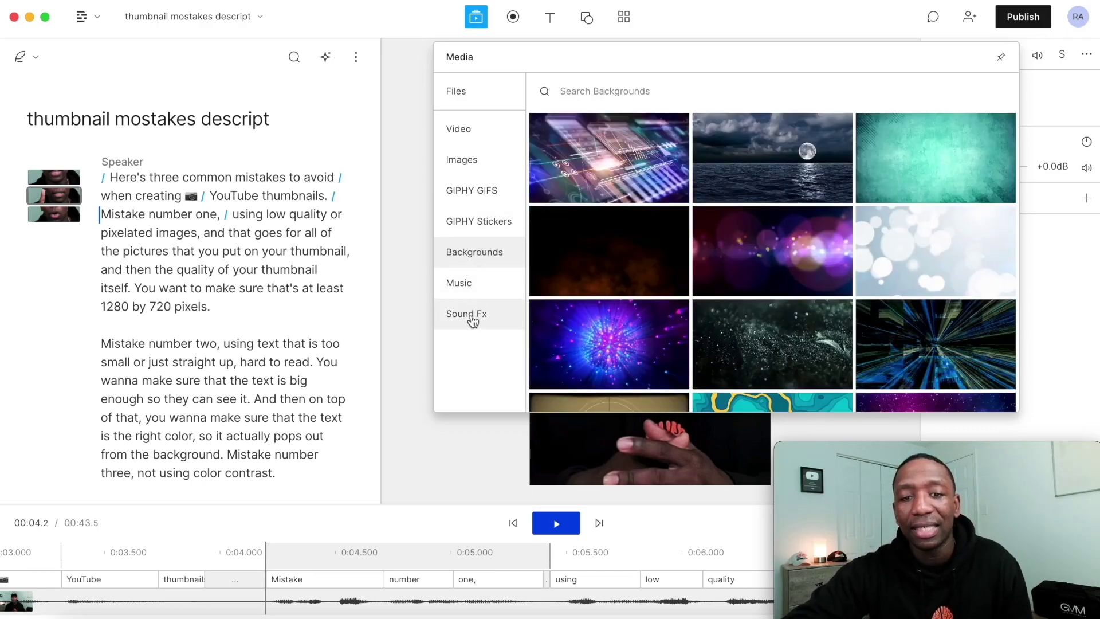
{"action": "left_click", "coordinate": [472, 318]}
{"action": "left_click", "coordinate": [460, 284]}
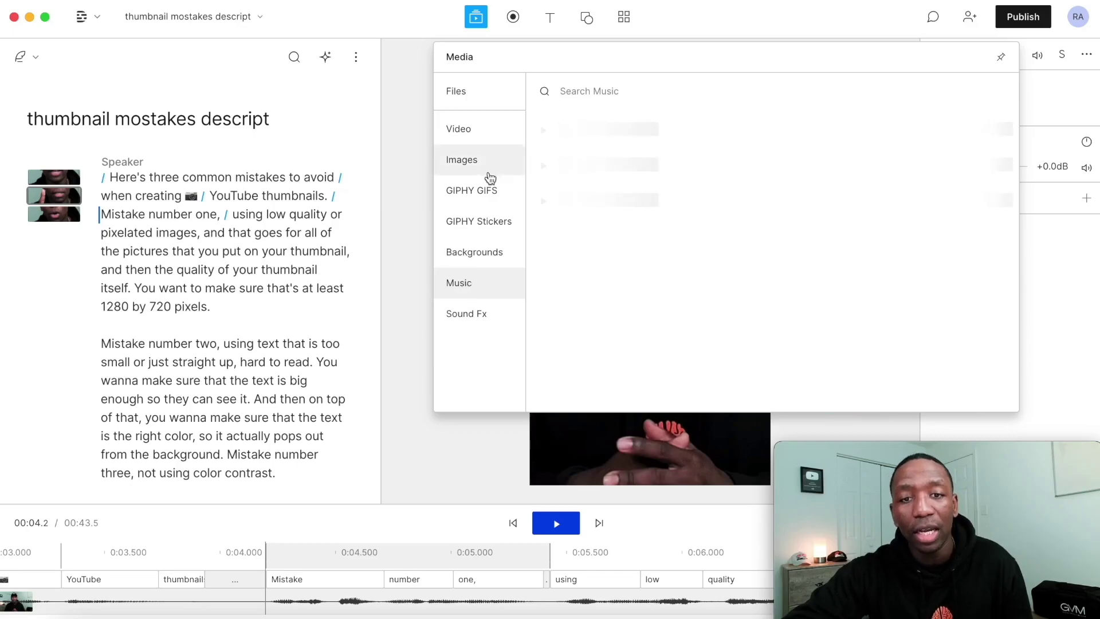
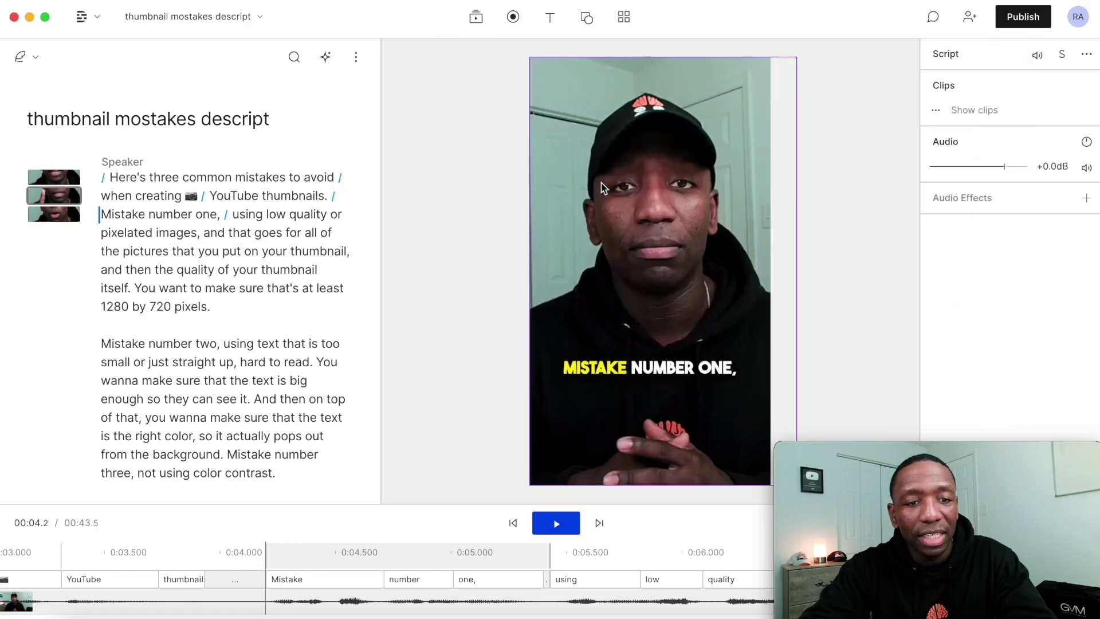
Place the red X sticker centred just above the caption in the "Mistake number one," scene and preview the video from the start
{"action": "left_click_drag", "start_coordinate": [772, 156], "coordinate": [569, 326]}
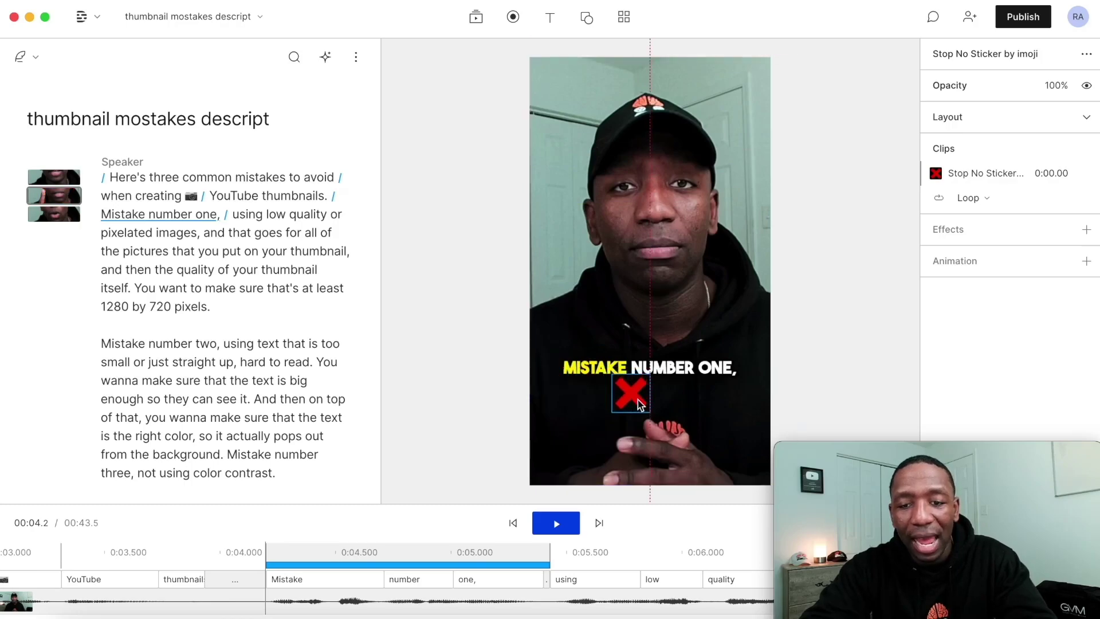
{"action": "left_click_drag", "start_coordinate": [649, 394], "coordinate": [647, 336]}
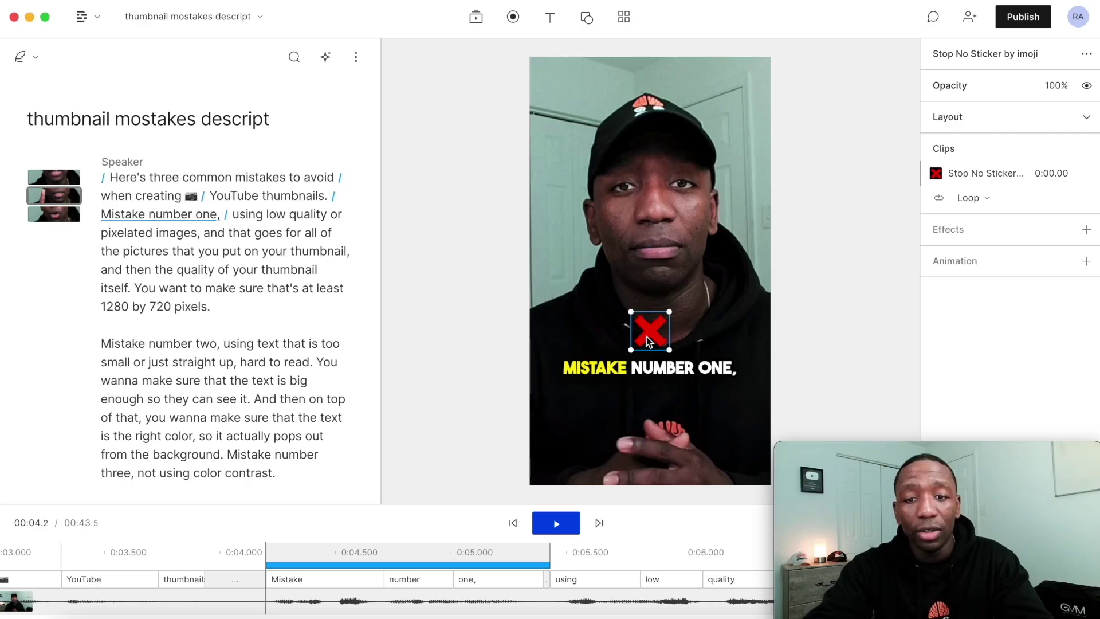
{"action": "left_click", "coordinate": [110, 177]}
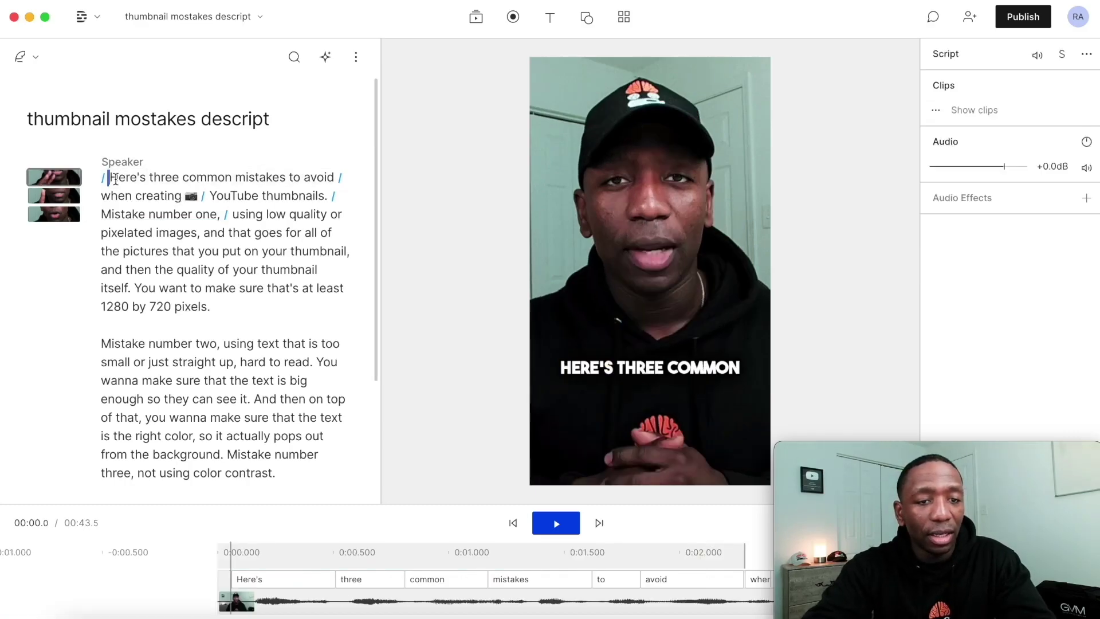
{"action": "key", "text": "space"}
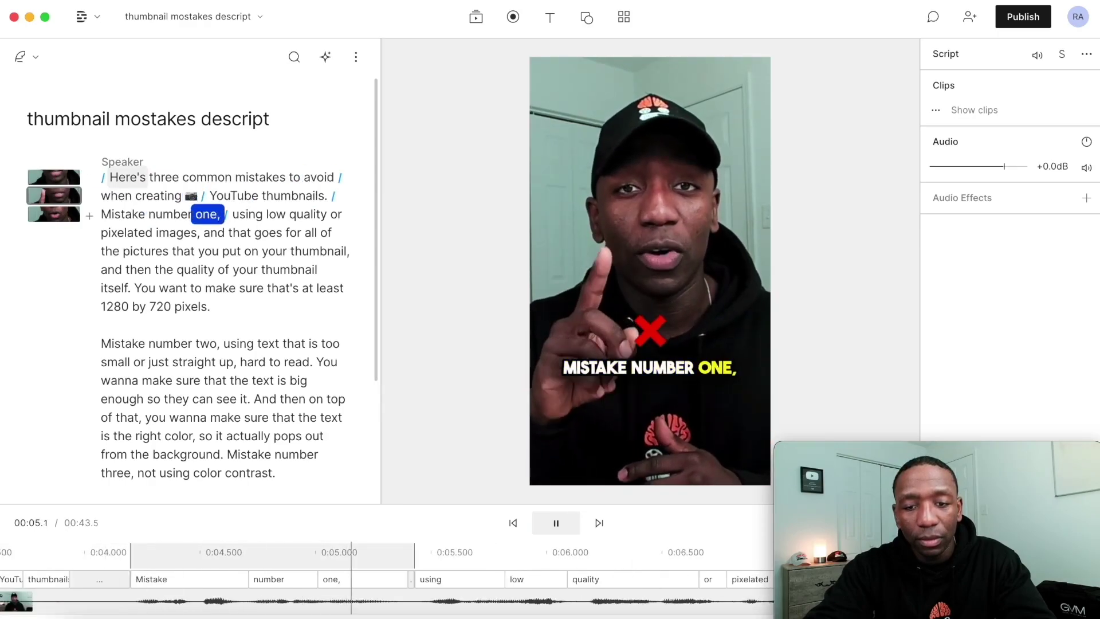
{"action": "key", "text": "space"}
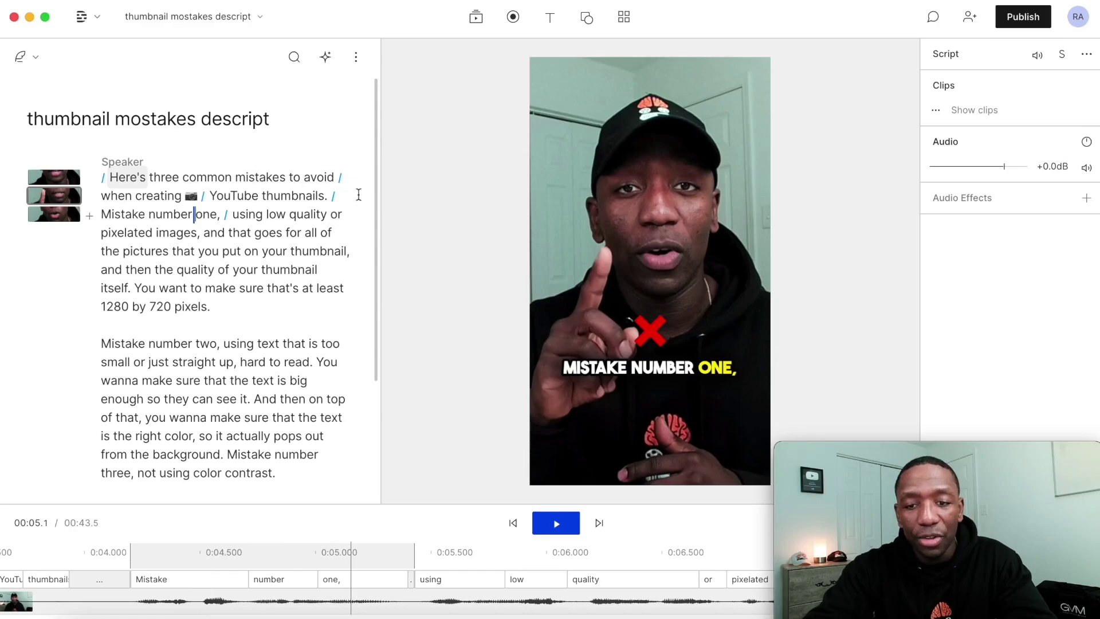
Examine the red X sticker's playback choices, Once and Loop, and the effects available for it
{"action": "left_click", "coordinate": [655, 329]}
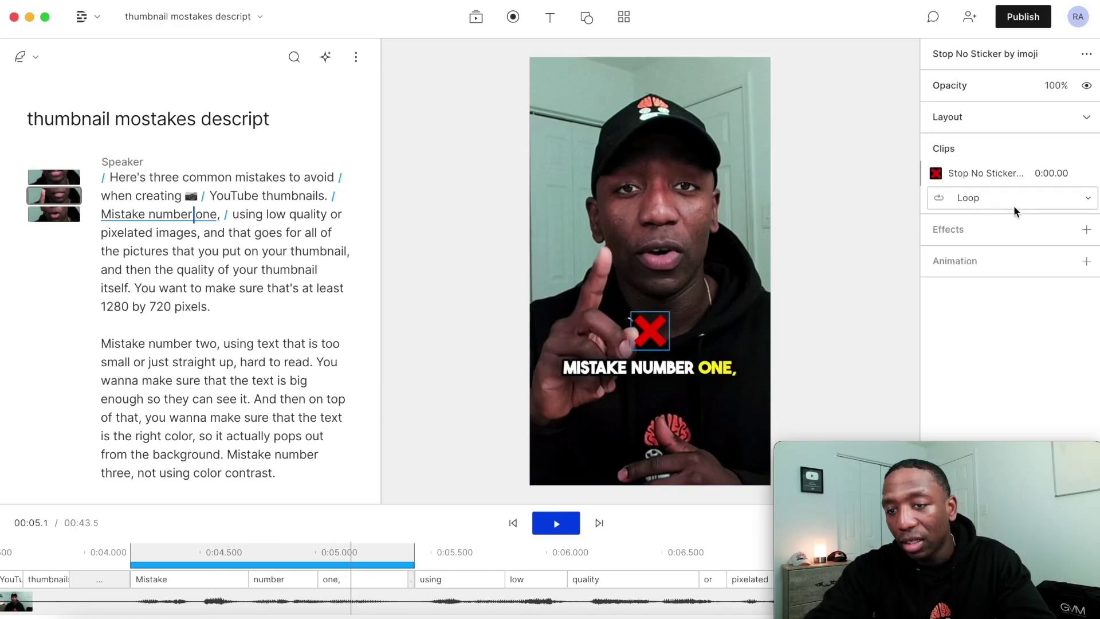
{"action": "left_click", "coordinate": [981, 197]}
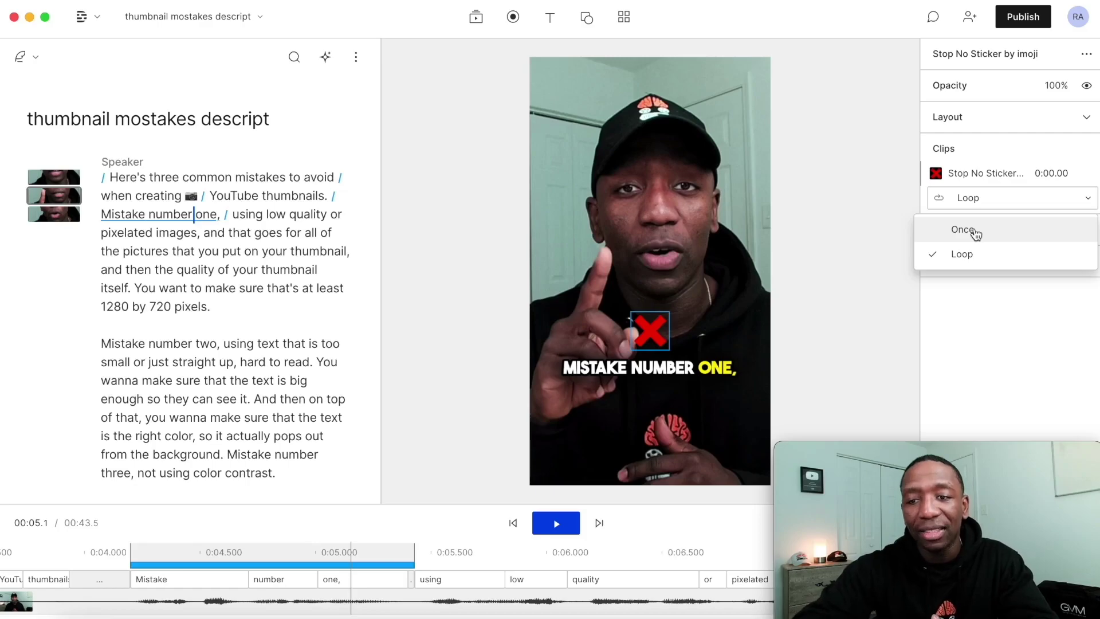
{"action": "left_click", "coordinate": [1024, 153]}
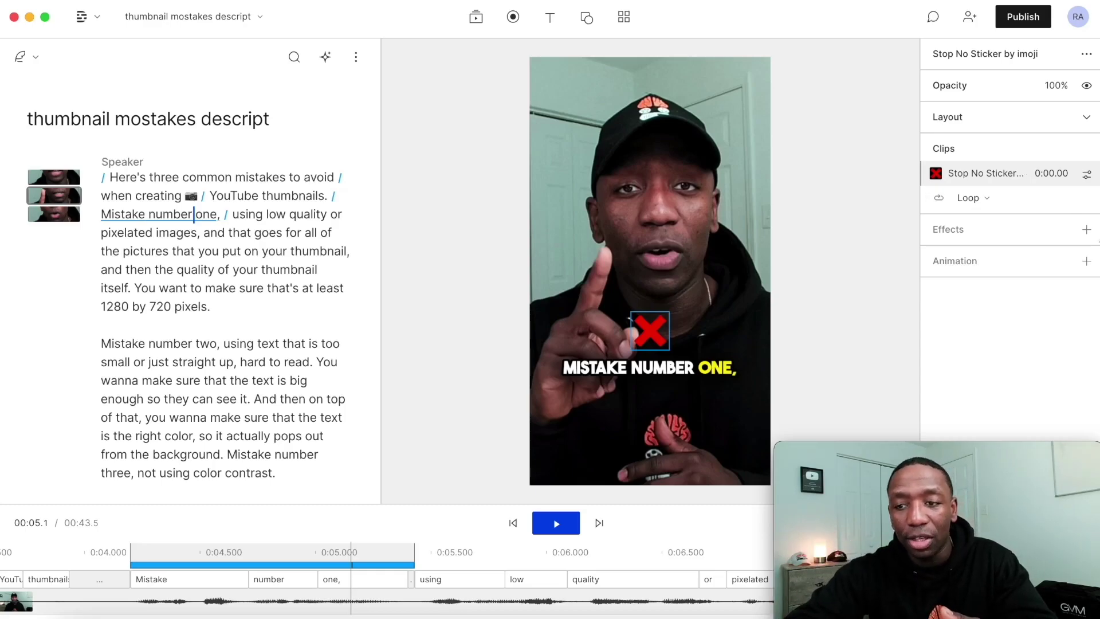
{"action": "left_click", "coordinate": [1087, 230]}
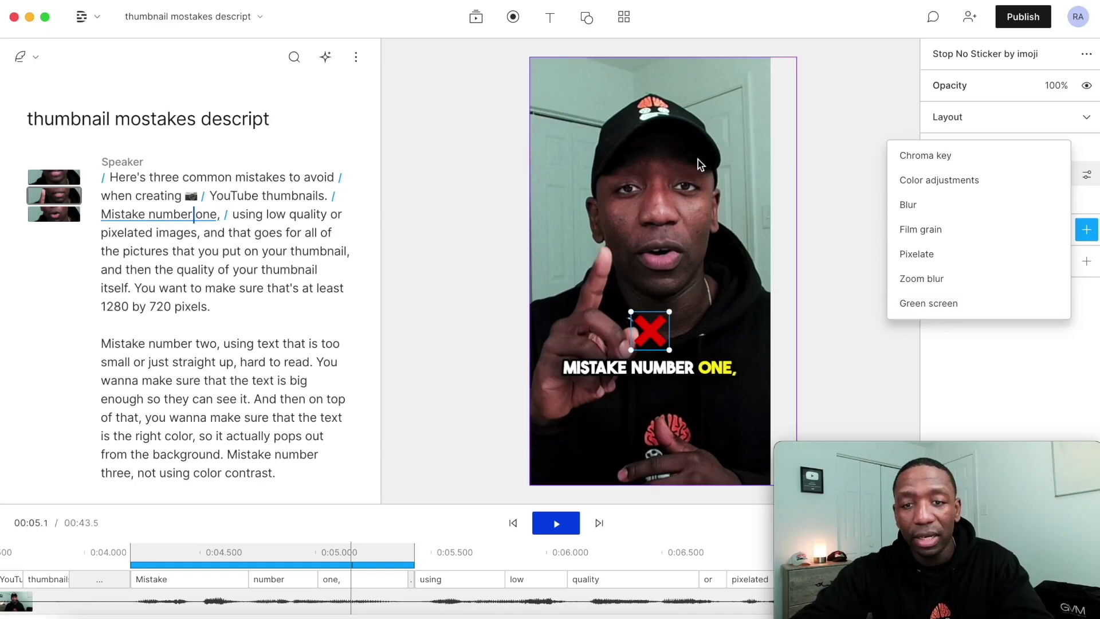
{"action": "left_click", "coordinate": [1038, 366]}
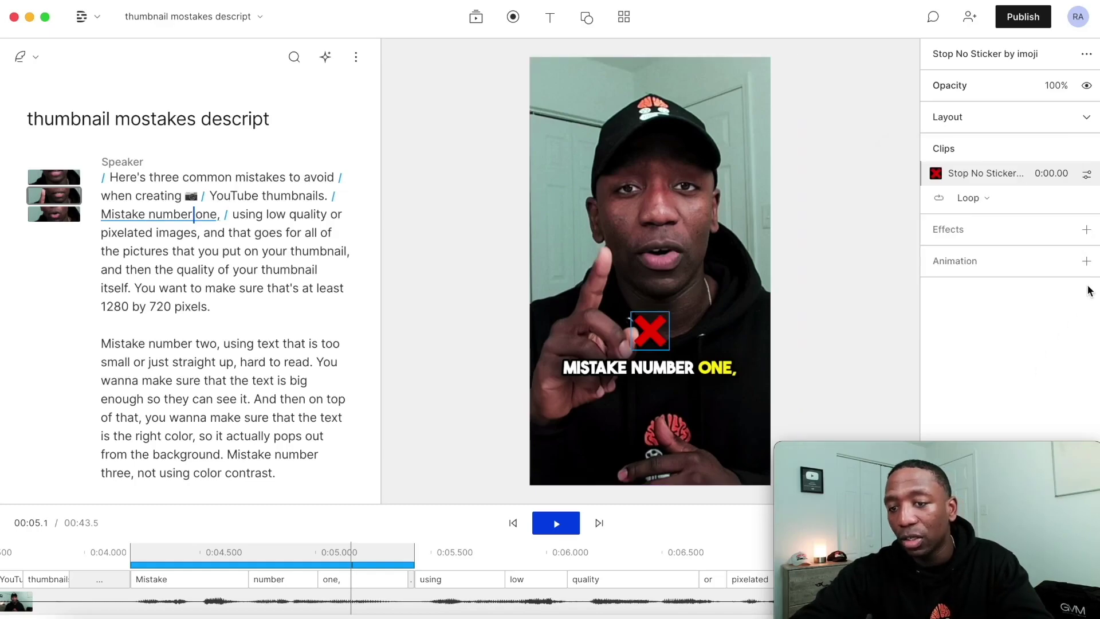
Add a Zoom and pan animation to the red X sticker and preview playback from "YouTube"
{"action": "left_click", "coordinate": [1088, 264]}
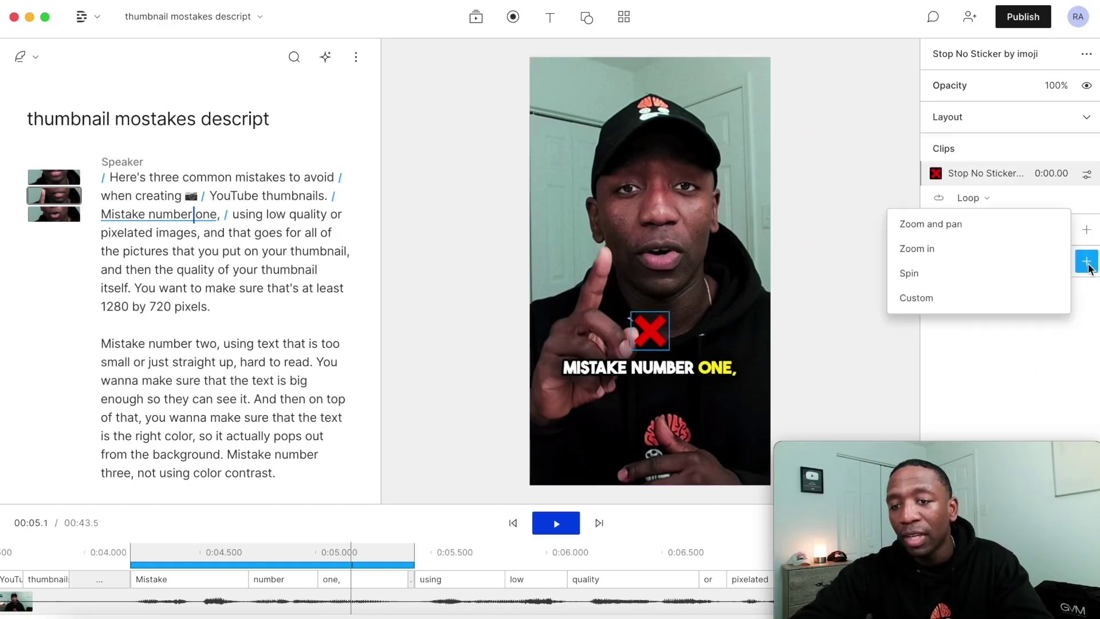
{"action": "left_click", "coordinate": [920, 229]}
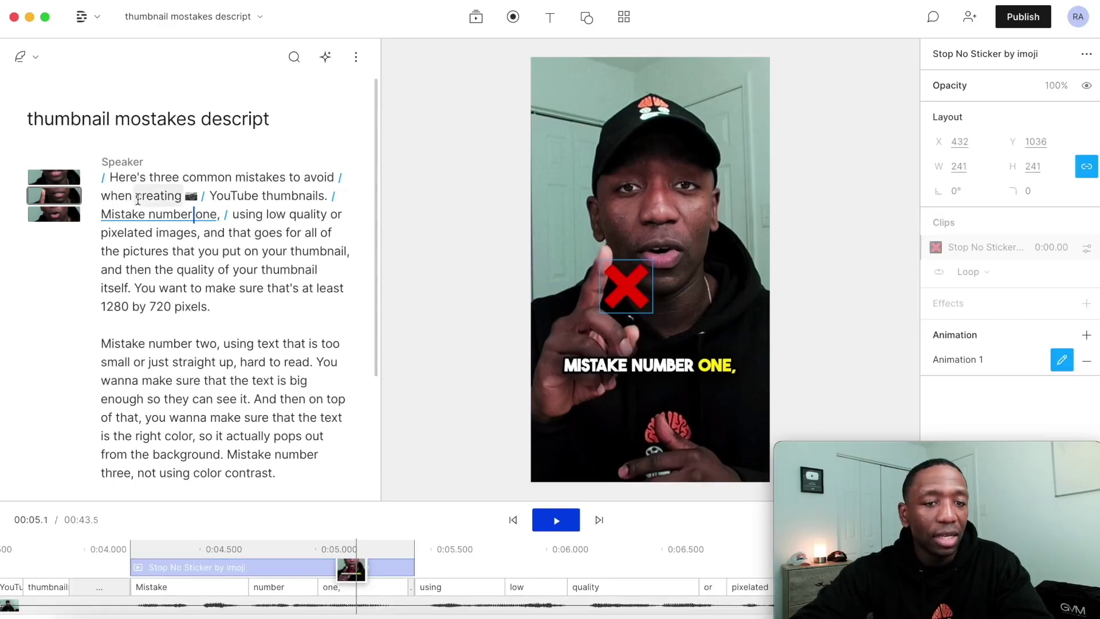
{"action": "key", "text": "Escape"}
{"action": "left_click", "coordinate": [212, 195]}
{"action": "key", "text": "space"}
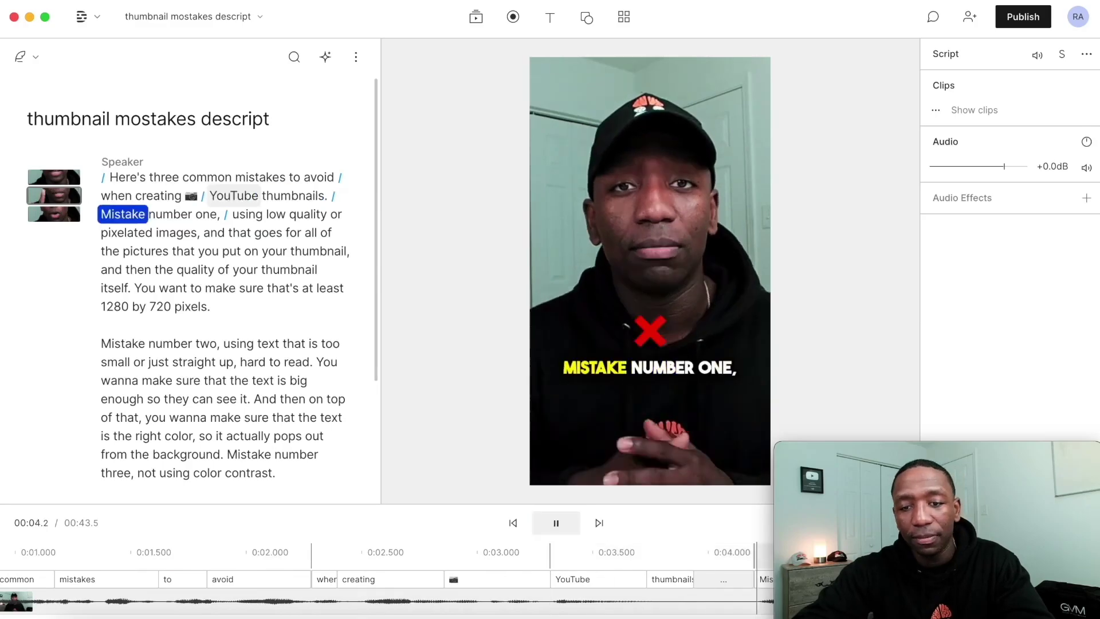
{"action": "key", "text": "space"}
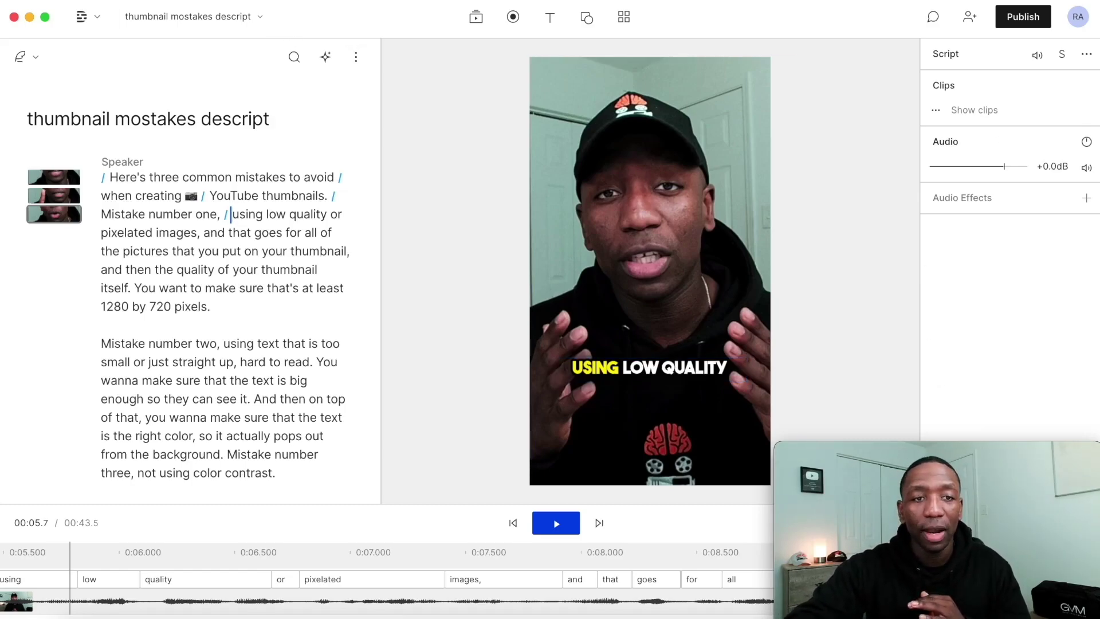
Open the composition's export options, expand the settings and review the available resolutions
{"action": "left_click", "coordinate": [82, 17]}
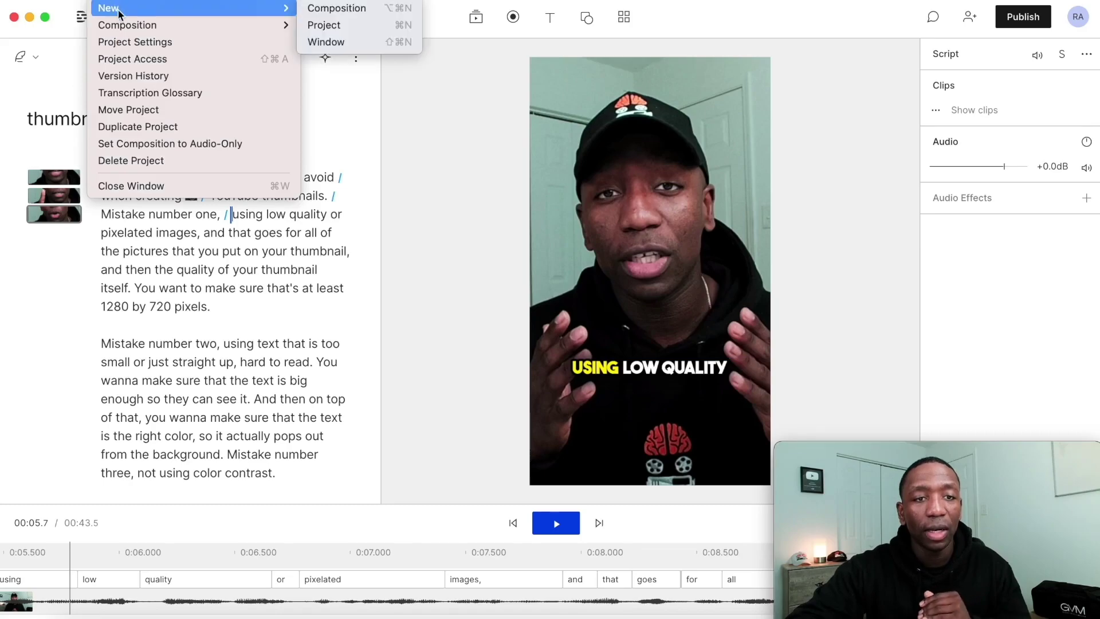
{"action": "mouse_move", "coordinate": [206, 27]}
{"action": "left_click", "coordinate": [325, 43]}
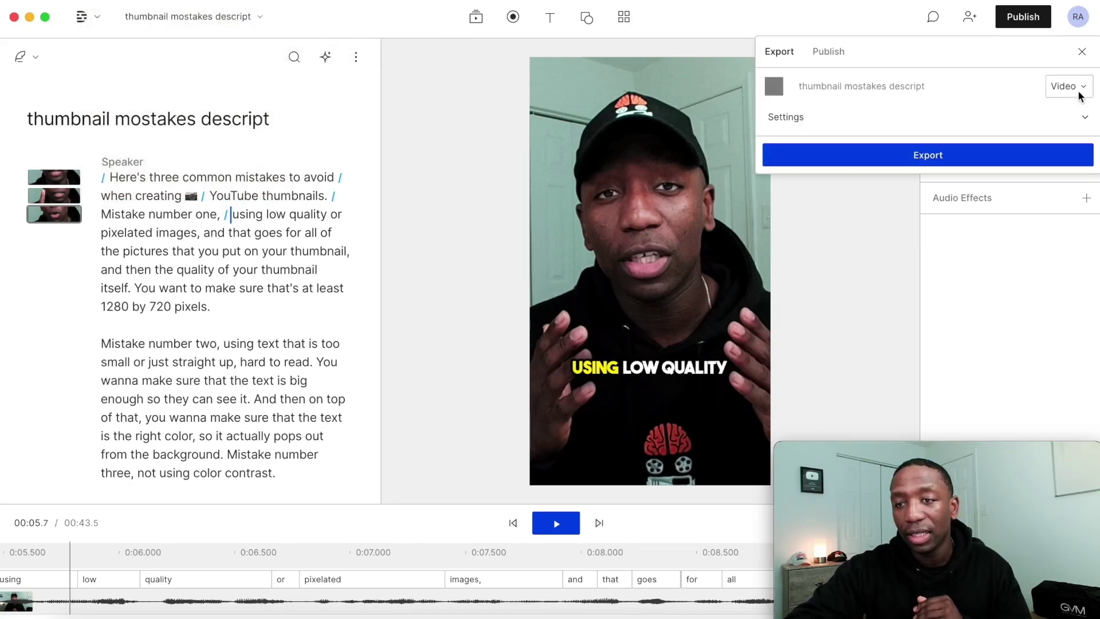
{"action": "left_click", "coordinate": [1086, 118]}
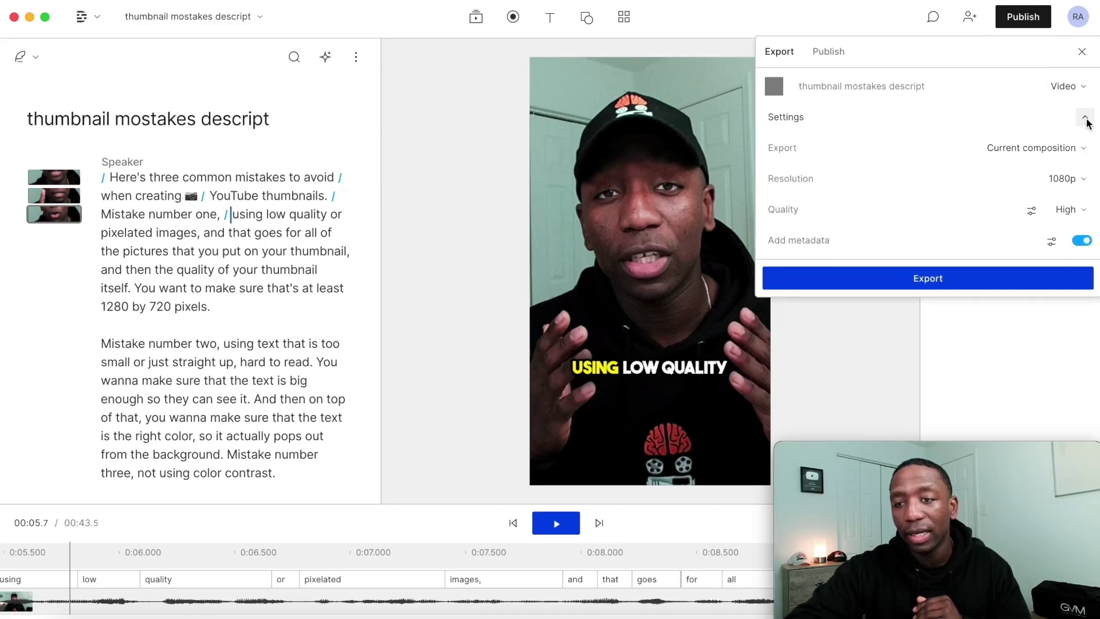
{"action": "left_click", "coordinate": [1085, 181]}
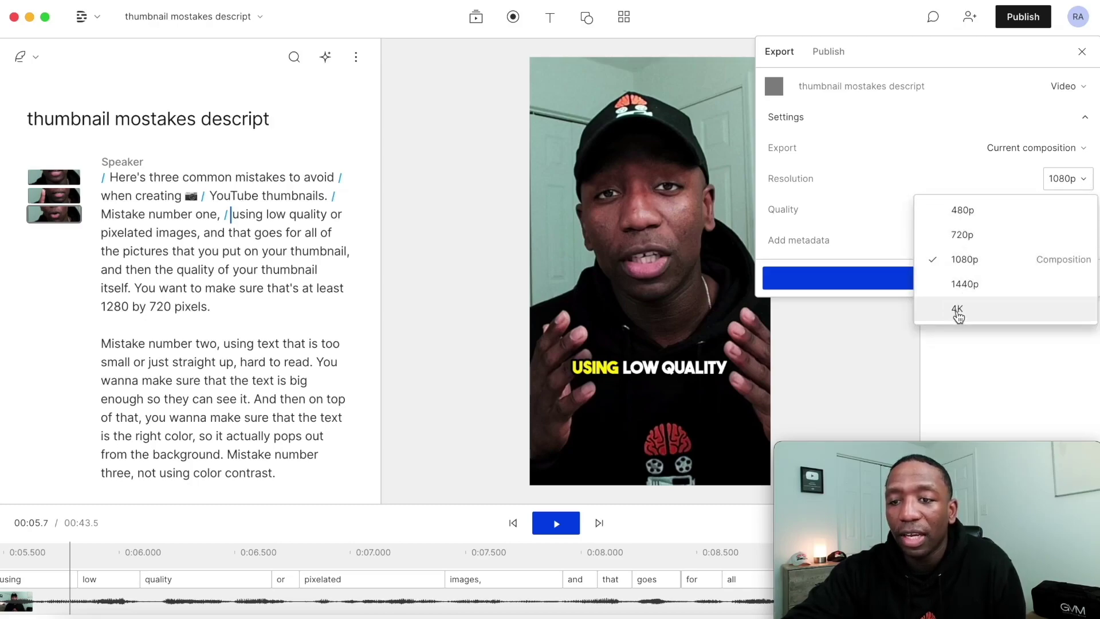
{"action": "left_click", "coordinate": [992, 80]}
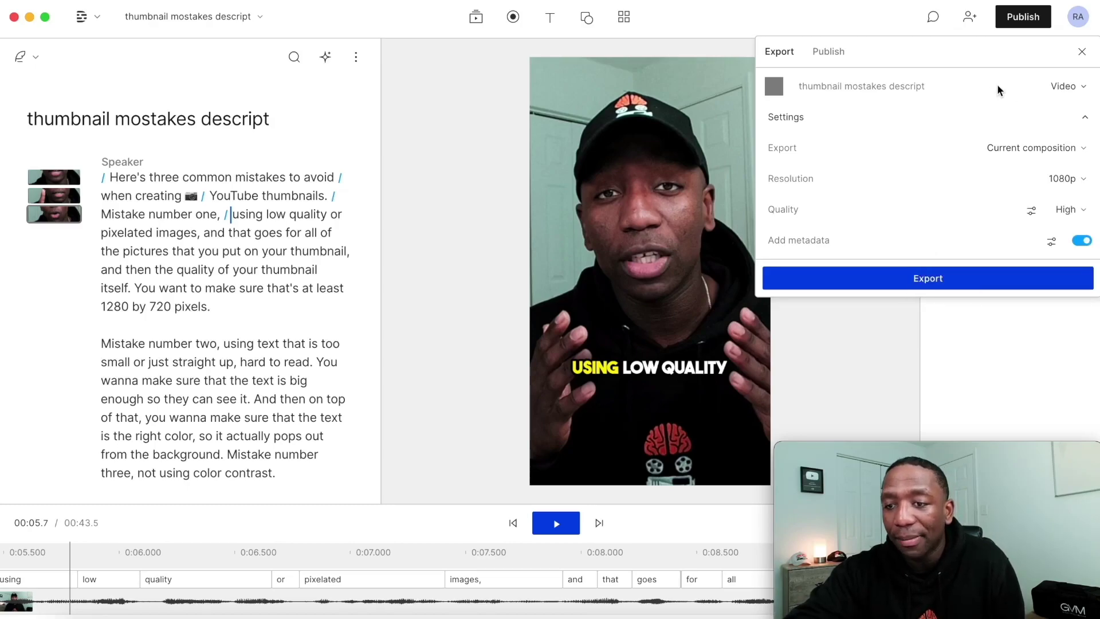
Review the export quality levels, the metadata fields and the available export formats
{"action": "left_click", "coordinate": [1083, 211]}
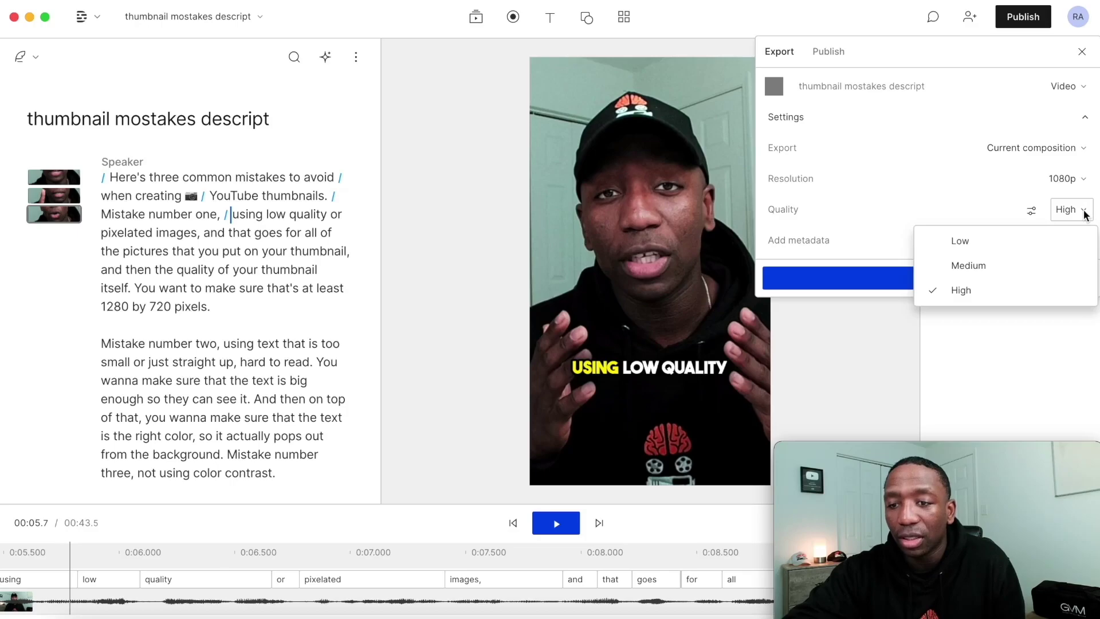
{"action": "left_click", "coordinate": [996, 84]}
{"action": "left_click", "coordinate": [1052, 242]}
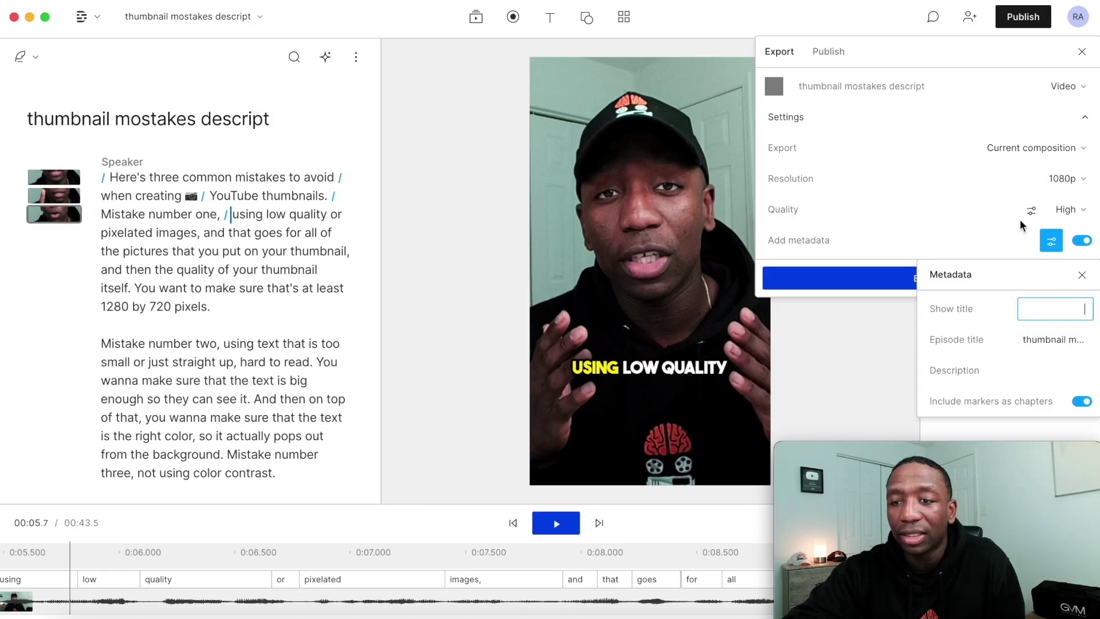
{"action": "left_click", "coordinate": [1063, 88]}
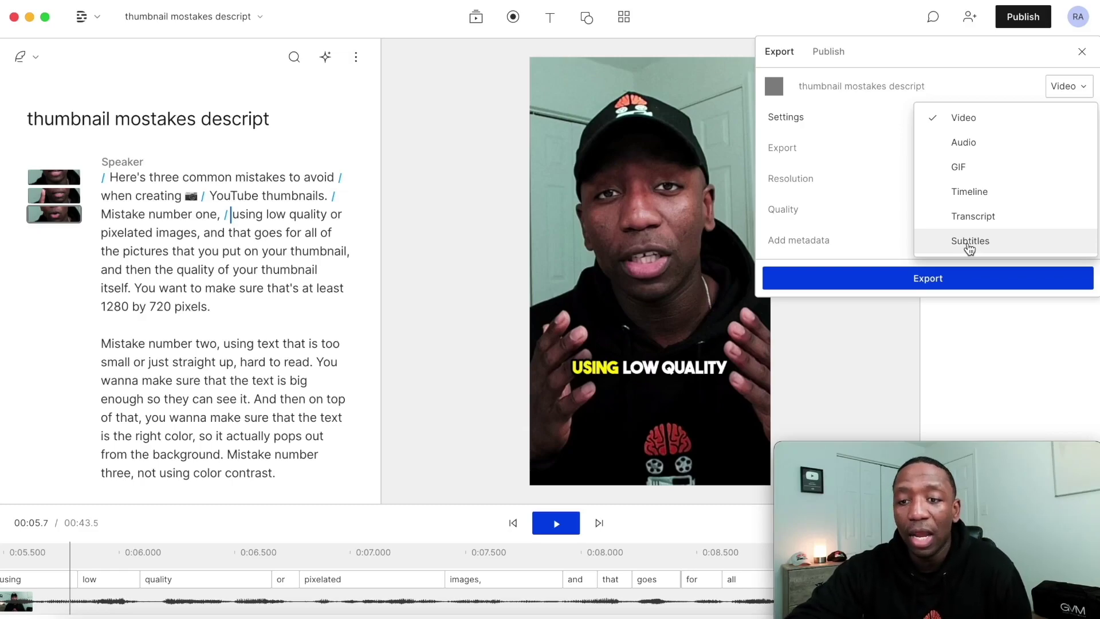
{"action": "left_click", "coordinate": [954, 64]}
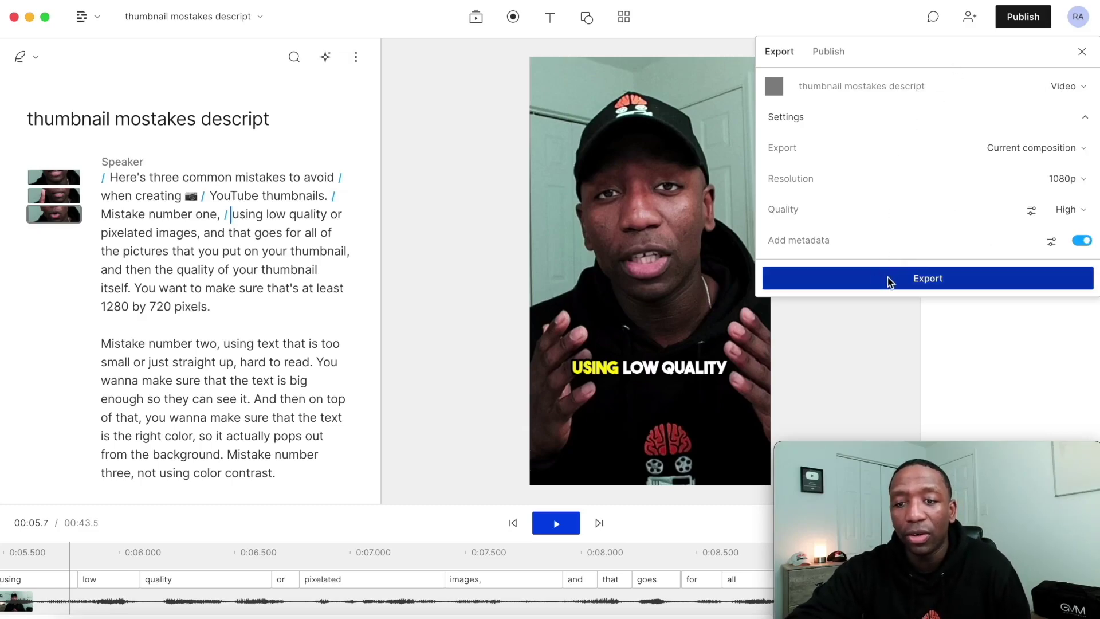